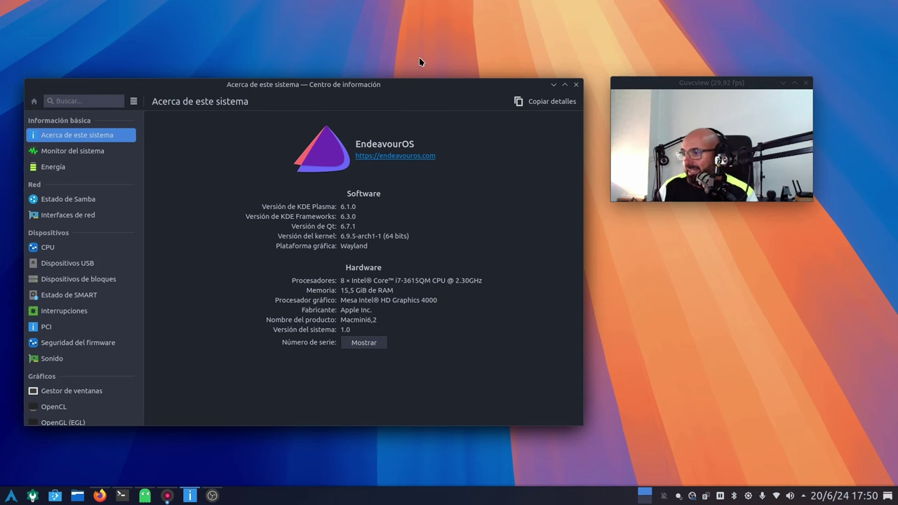
Switch to Firefox, review the de Windows a Linux channel's recent videos with the Guvcview window moved aside, and return to the Salmorejo Geek channel before minimizing the browser.
{"action": "left_click", "coordinate": [553, 87]}
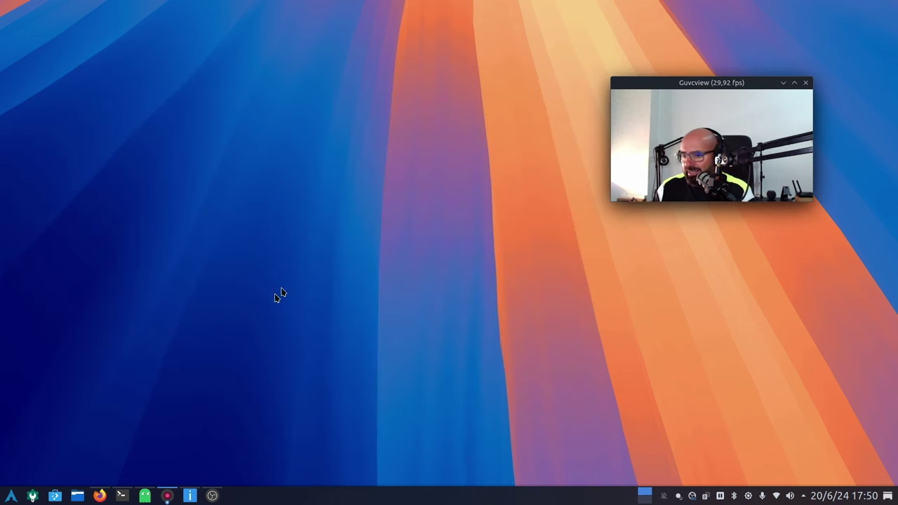
{"action": "left_click", "coordinate": [100, 496]}
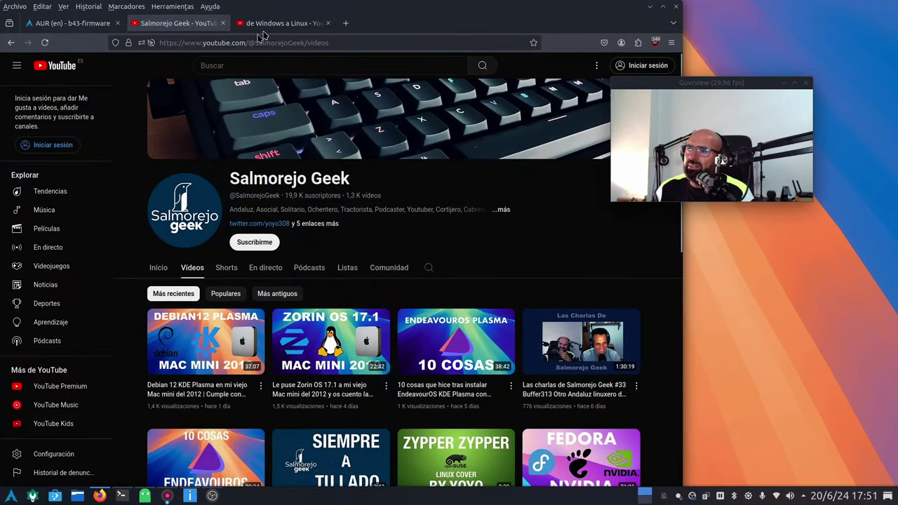
{"action": "left_click", "coordinate": [284, 23]}
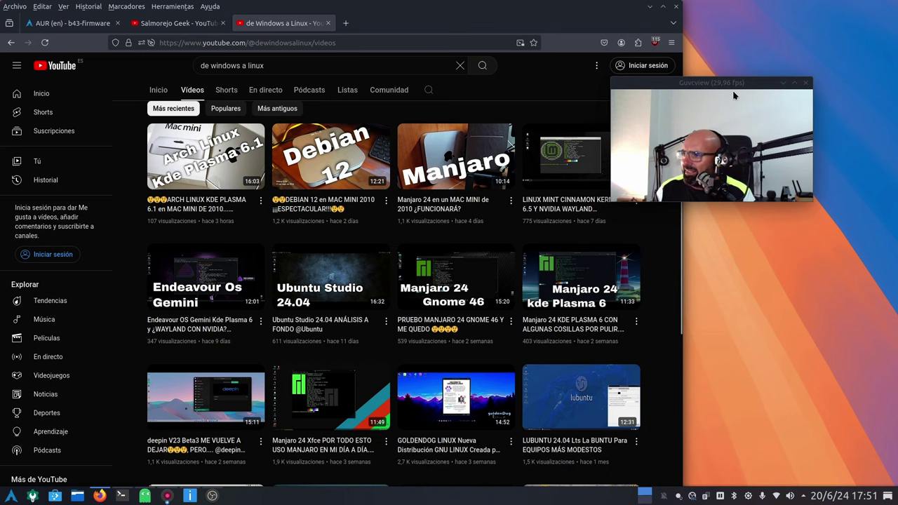
{"action": "left_click_drag", "start_coordinate": [712, 83], "coordinate": [785, 152]}
{"action": "scroll", "coordinate": [365, 186], "scroll_direction": "up", "scroll_amount": 3}
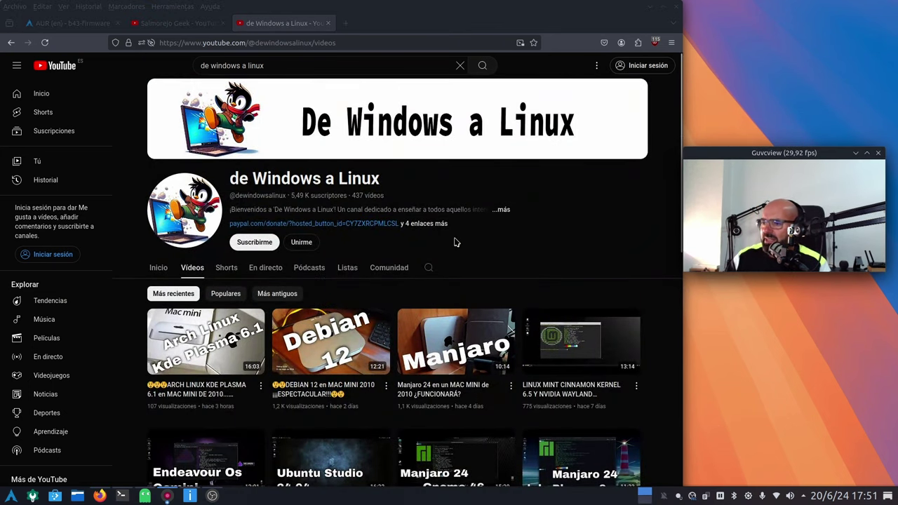
{"action": "mouse_move", "coordinate": [439, 368]}
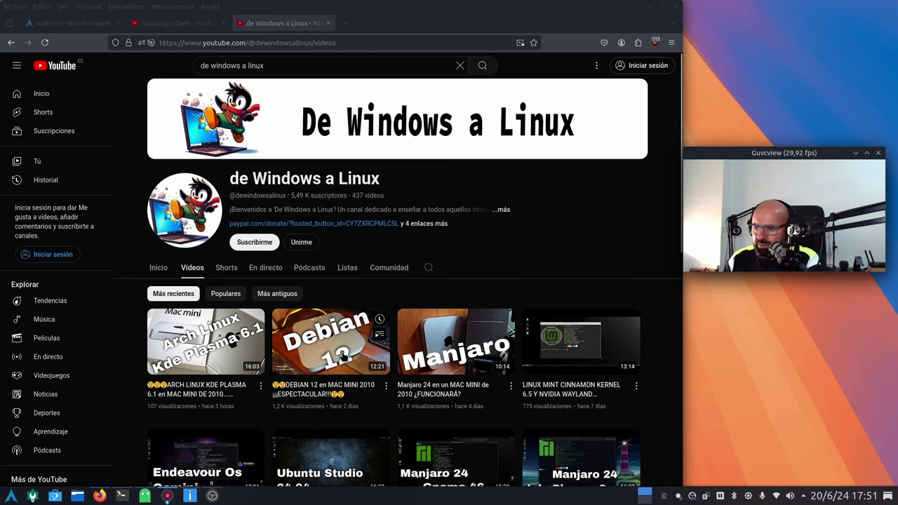
{"action": "mouse_move", "coordinate": [223, 356]}
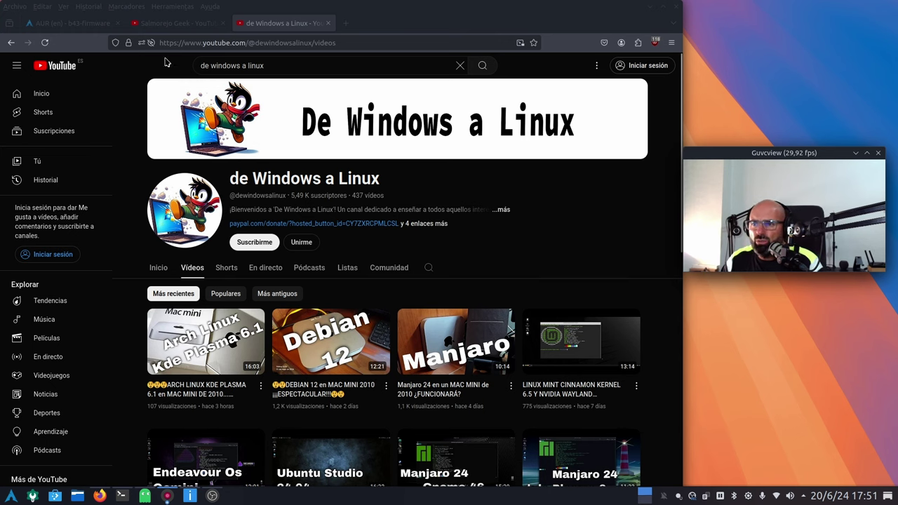
{"action": "left_click", "coordinate": [164, 24]}
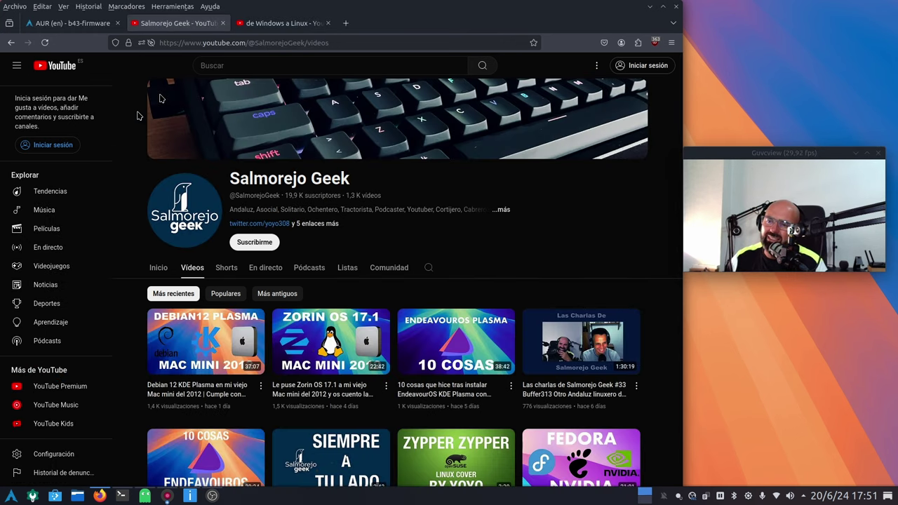
{"action": "left_click", "coordinate": [650, 7]}
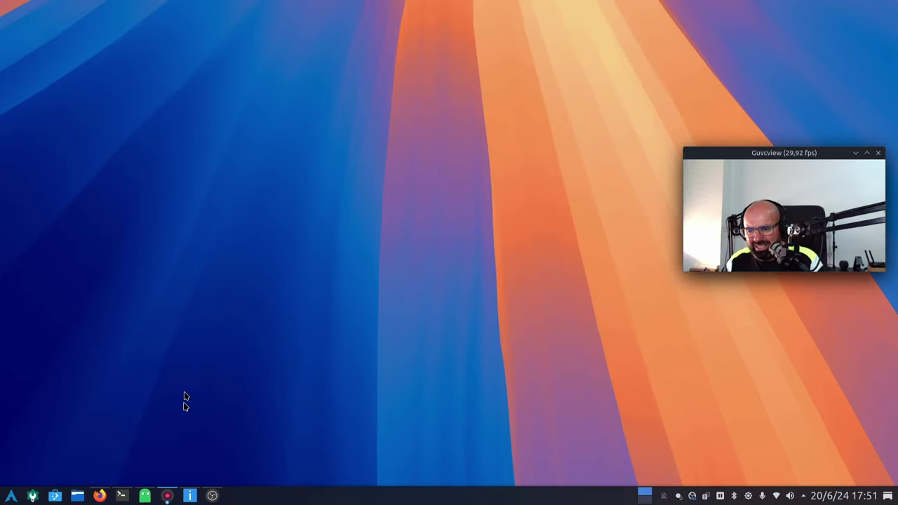
Switch to Konsole and examine the btop monitor with the Guvcview window off its CPU temperatures, the htop process list, and the bash session's fastfetch and inxi output.
{"action": "left_click", "coordinate": [121, 496]}
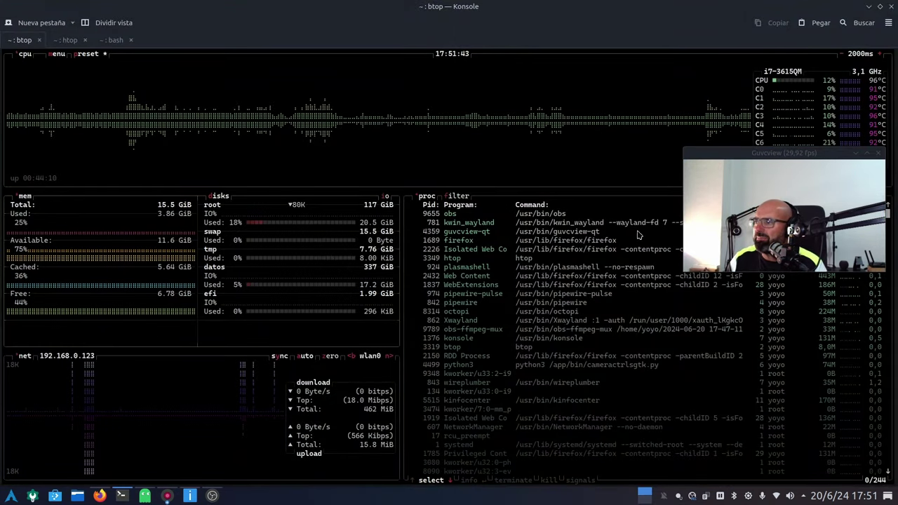
{"action": "left_click_drag", "start_coordinate": [821, 154], "coordinate": [739, 286]}
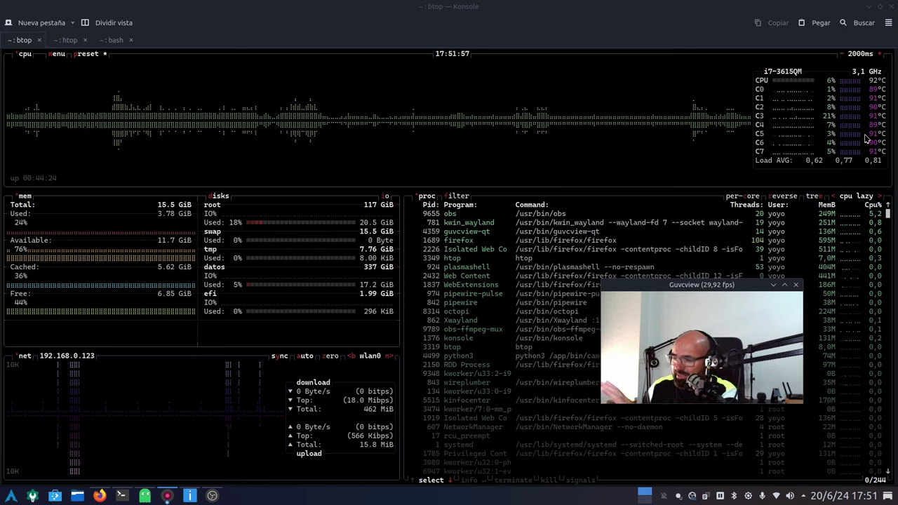
{"action": "left_click", "coordinate": [71, 41]}
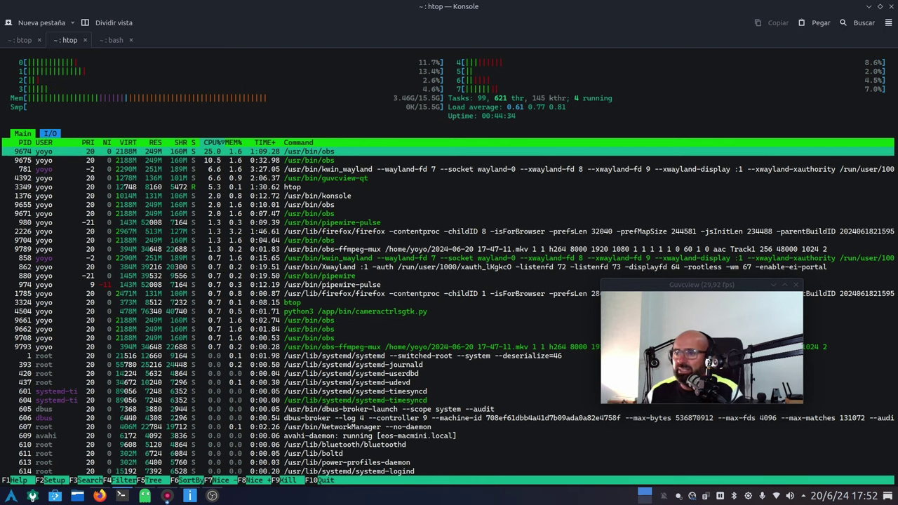
{"action": "left_click", "coordinate": [115, 40]}
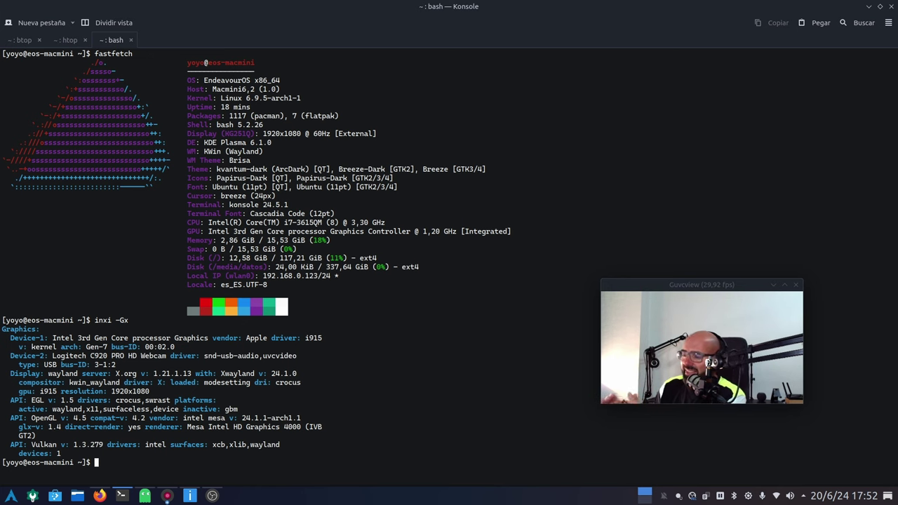
Check the CPU temperatures in btop again, minimize Konsole, and move the Guvcview window to the upper part of the desktop.
{"action": "left_click", "coordinate": [23, 40]}
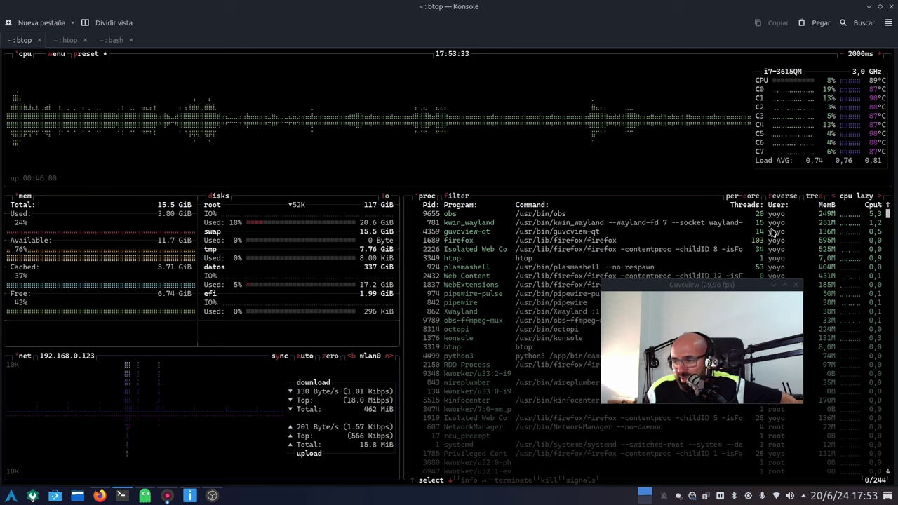
{"action": "left_click_drag", "start_coordinate": [713, 286], "coordinate": [712, 246]}
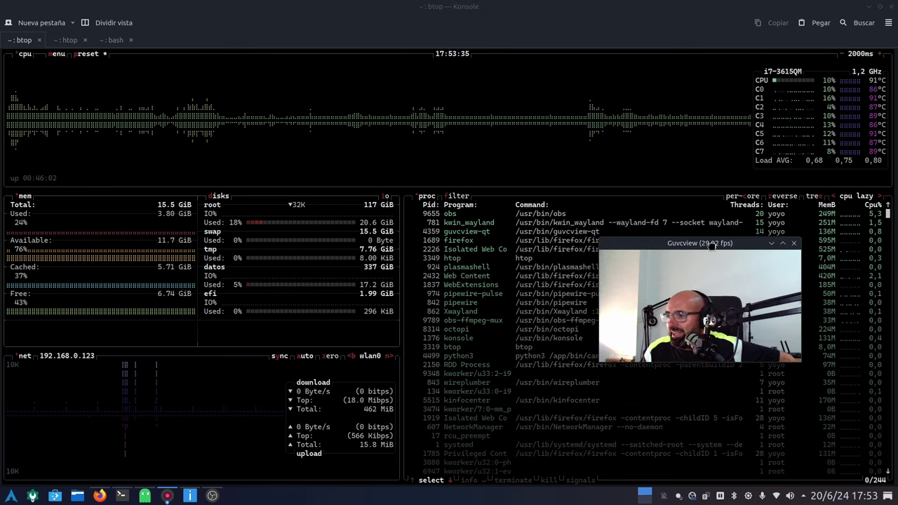
{"action": "left_click", "coordinate": [870, 7]}
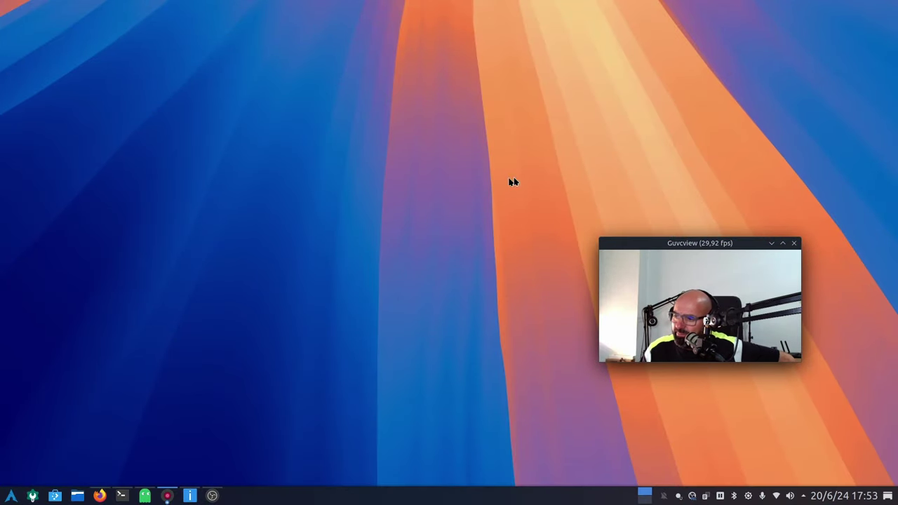
{"action": "left_click_drag", "start_coordinate": [693, 244], "coordinate": [728, 81]}
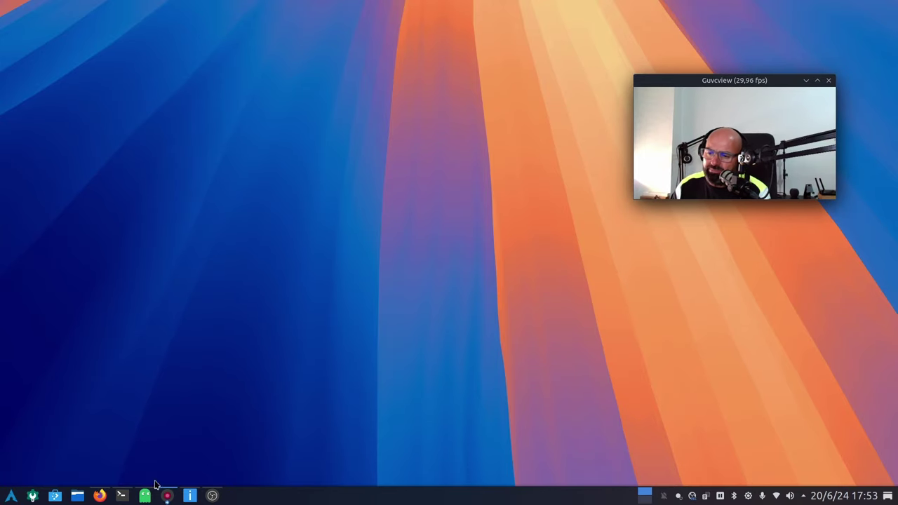
{"action": "left_click", "coordinate": [99, 496]}
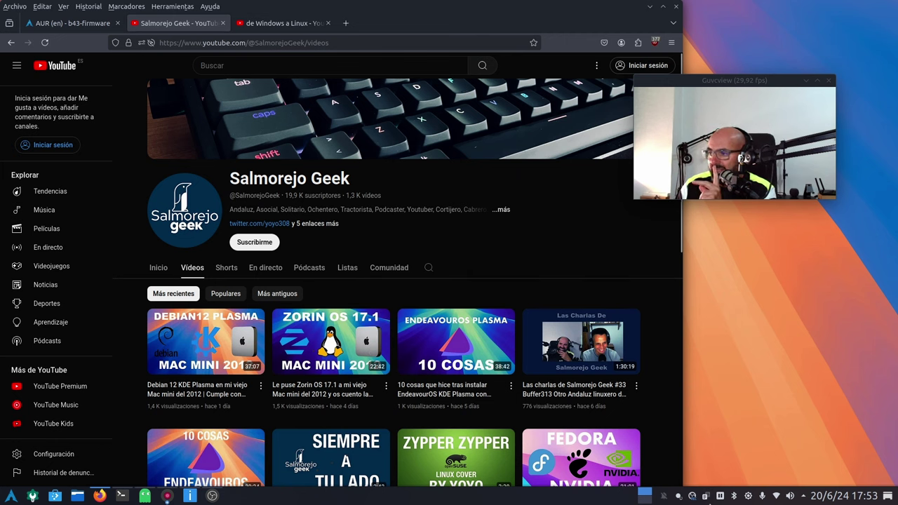
{"action": "mouse_move", "coordinate": [830, 497]}
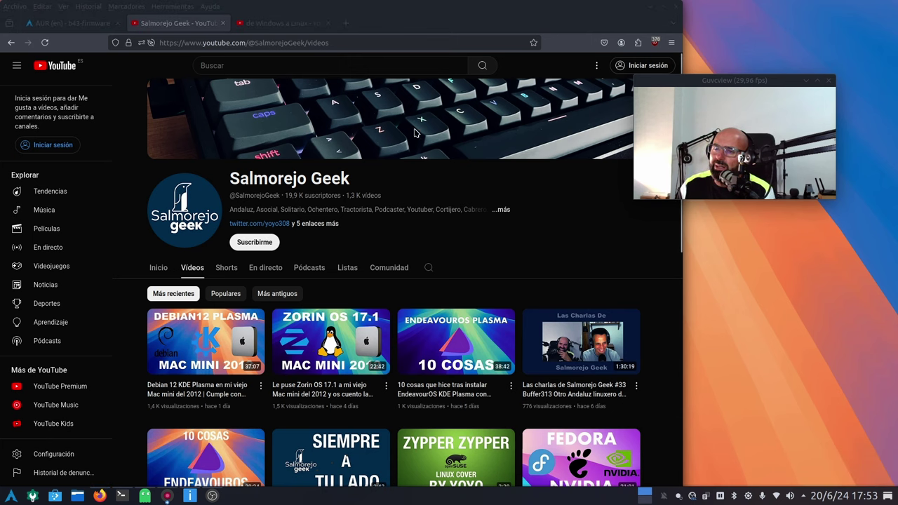
{"action": "left_click", "coordinate": [596, 19]}
{"action": "left_click", "coordinate": [650, 7]}
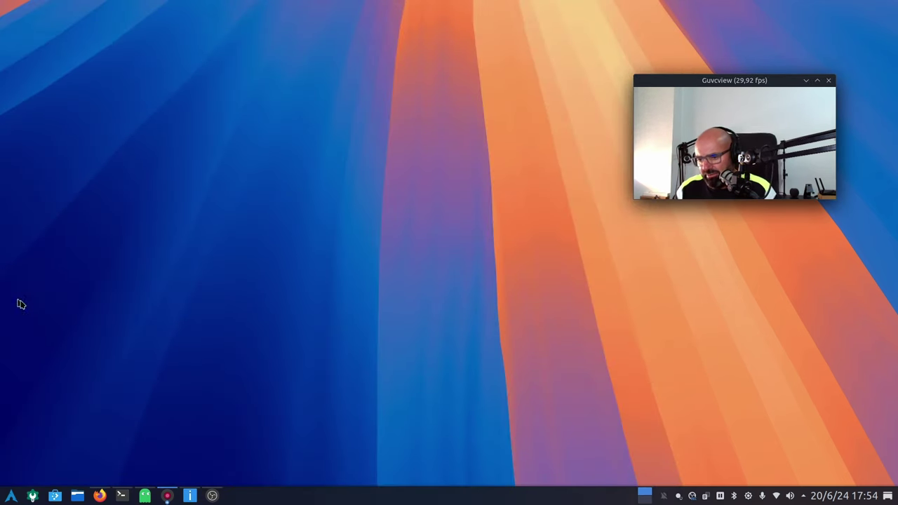
Switch to Octopi and compare the package details of broadcom-wl-dkms and broadcom-wl, and minimize the package manager.
{"action": "left_click", "coordinate": [143, 498]}
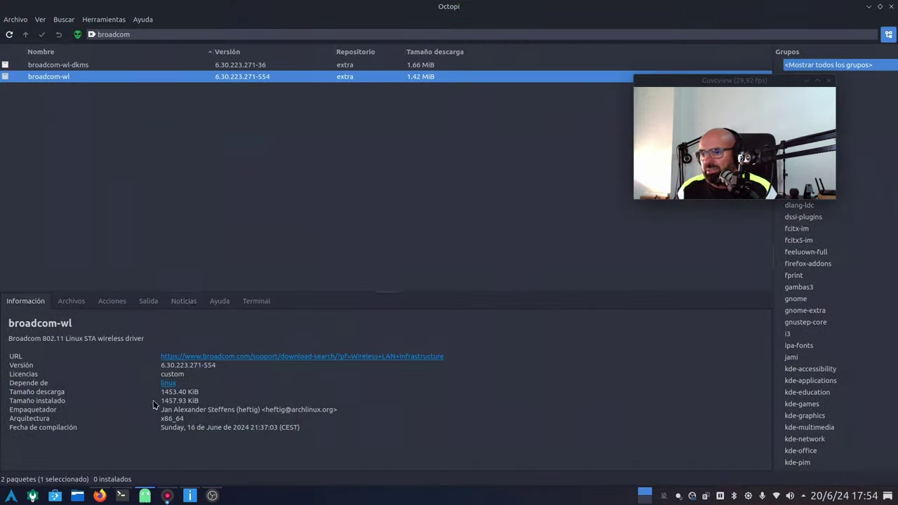
{"action": "left_click", "coordinate": [62, 65]}
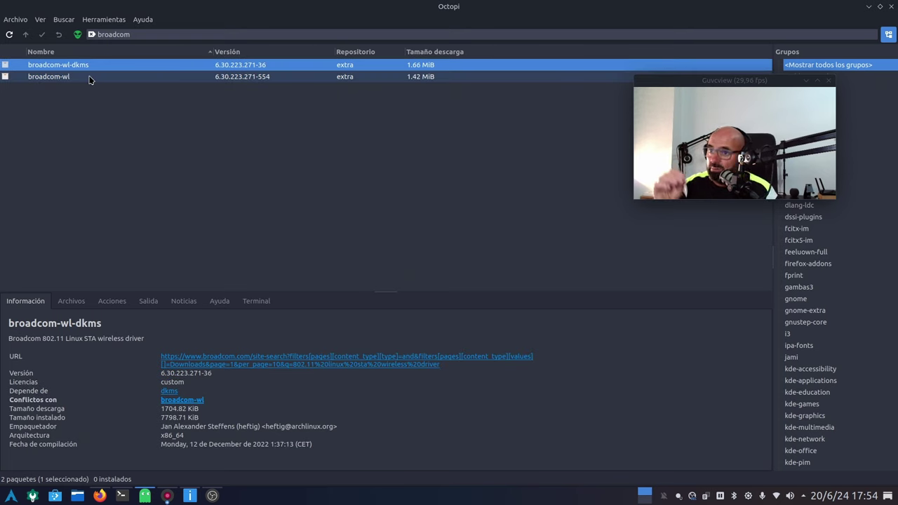
{"action": "left_click", "coordinate": [48, 78]}
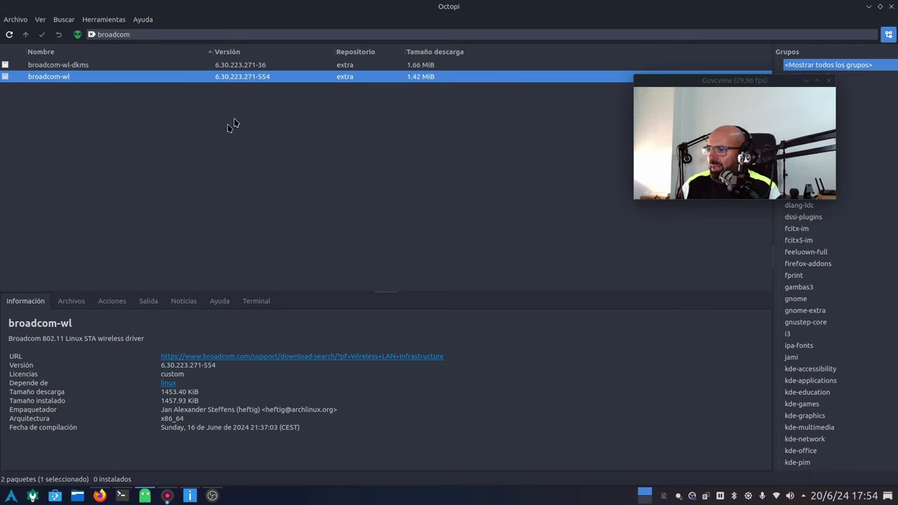
{"action": "left_click", "coordinate": [869, 7]}
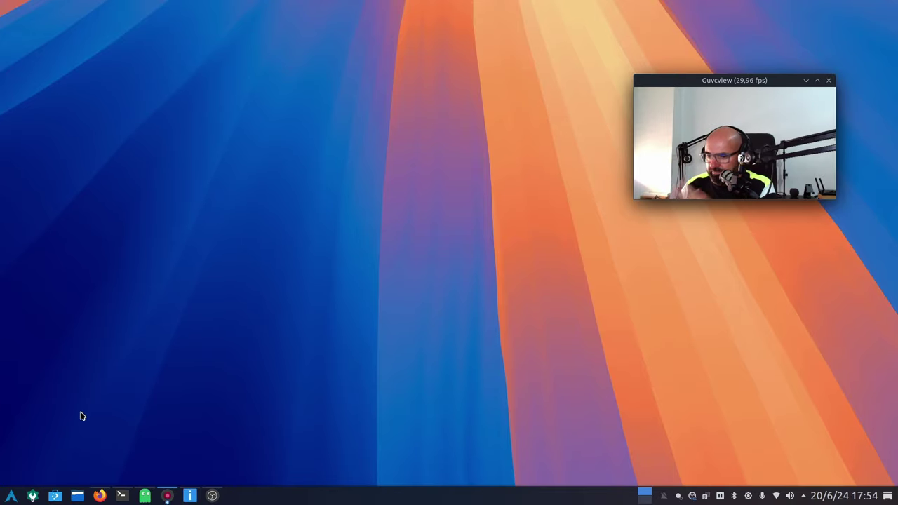
Switch to Firefox and review the AUR package page of b43-firmware, highlighting the package name and version in its title.
{"action": "left_click", "coordinate": [100, 495]}
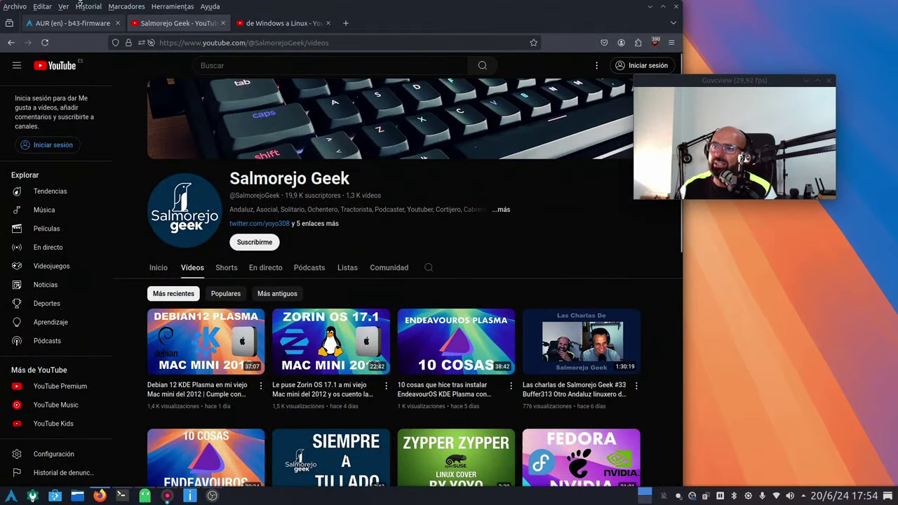
{"action": "left_click", "coordinate": [61, 23]}
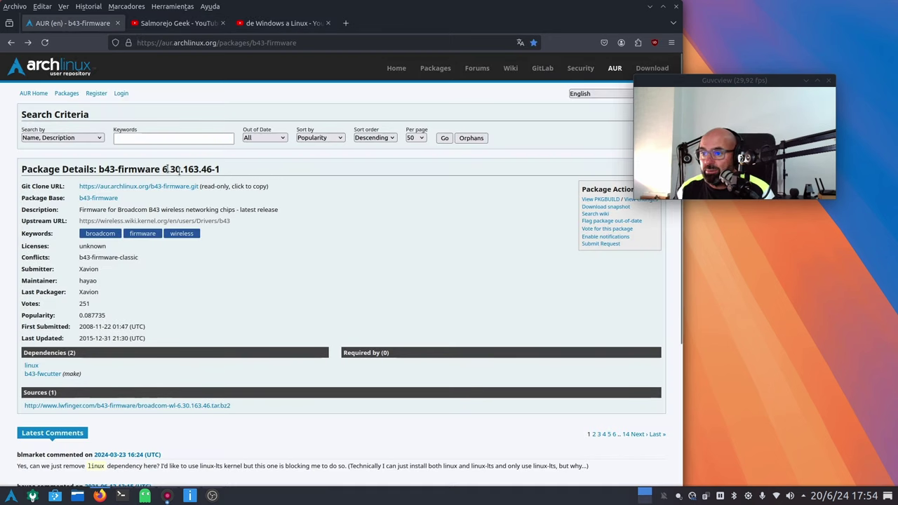
{"action": "left_click_drag", "start_coordinate": [160, 169], "coordinate": [98, 169]}
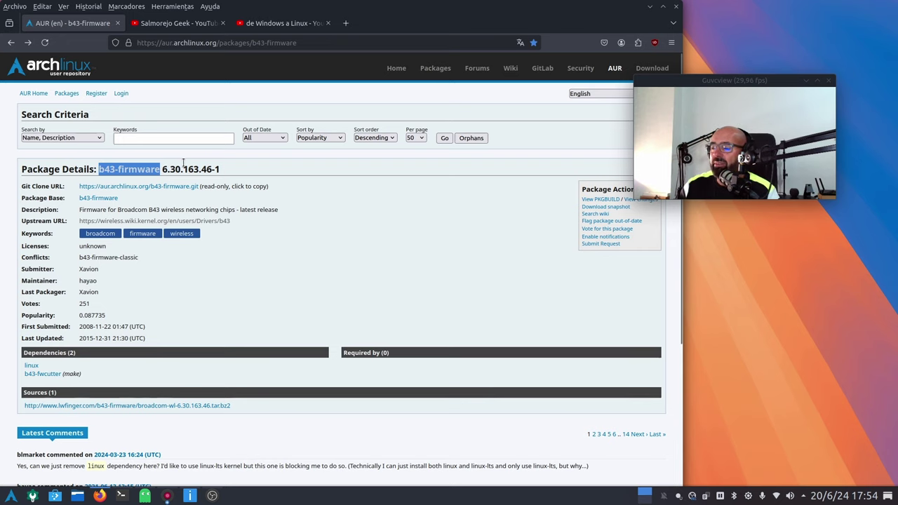
{"action": "left_click", "coordinate": [233, 172]}
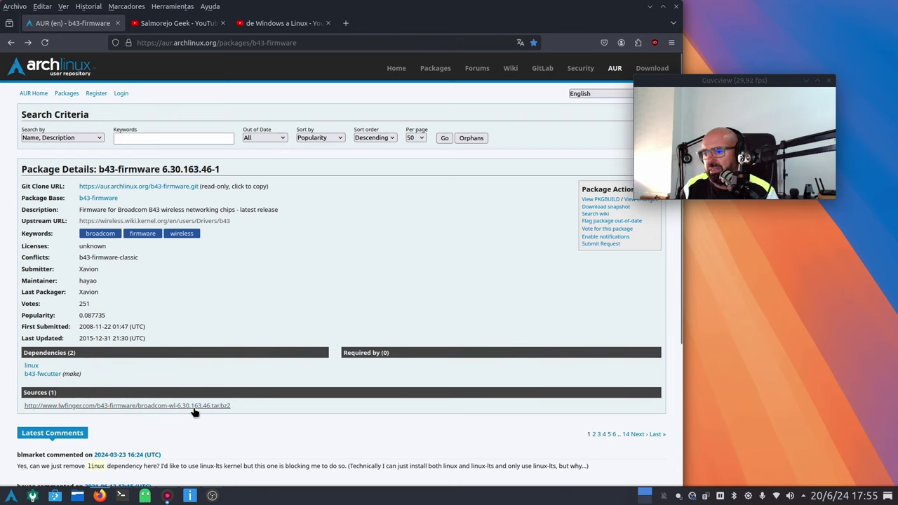
{"action": "left_click_drag", "start_coordinate": [236, 168], "coordinate": [93, 166]}
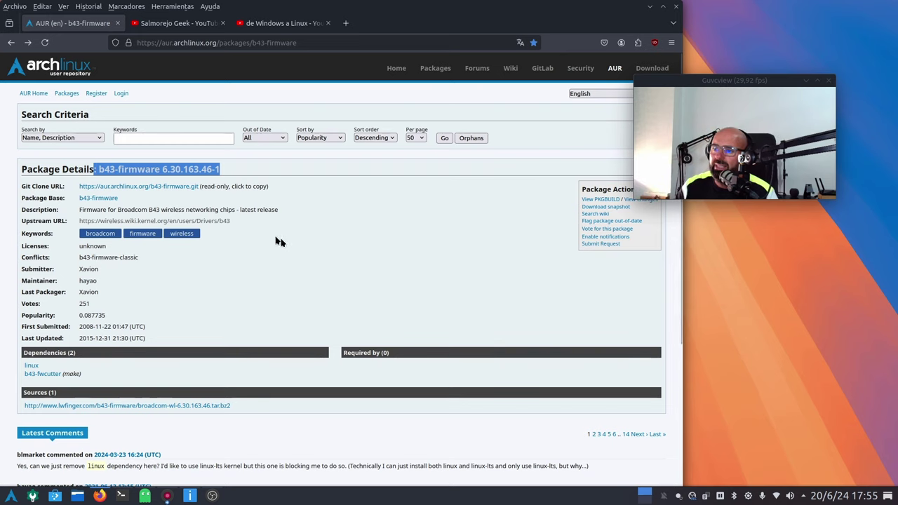
{"action": "left_click", "coordinate": [363, 255]}
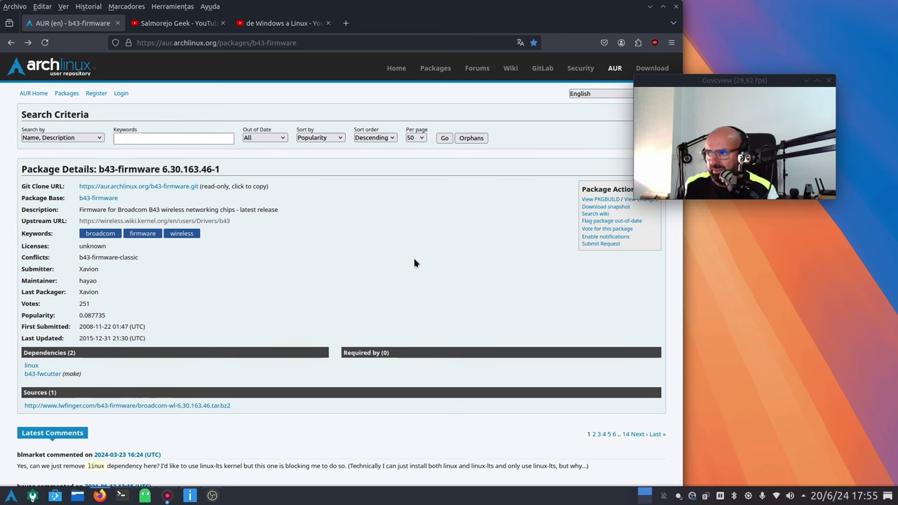
Open the Debian 12 KDE Plasma video on the Salmorejo Geek channel and find the viewer comment about Broadcom Wi-Fi and libwpa-client-dev.
{"action": "left_click", "coordinate": [184, 26]}
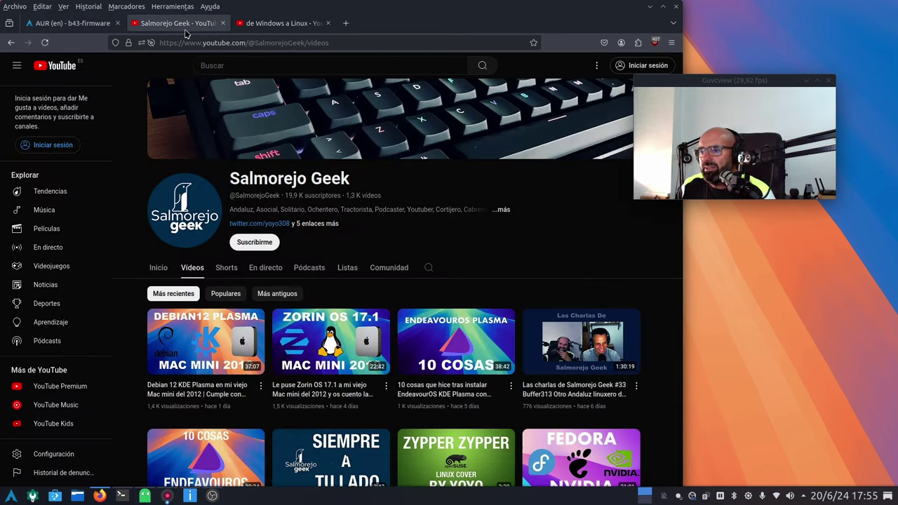
{"action": "mouse_move", "coordinate": [165, 312]}
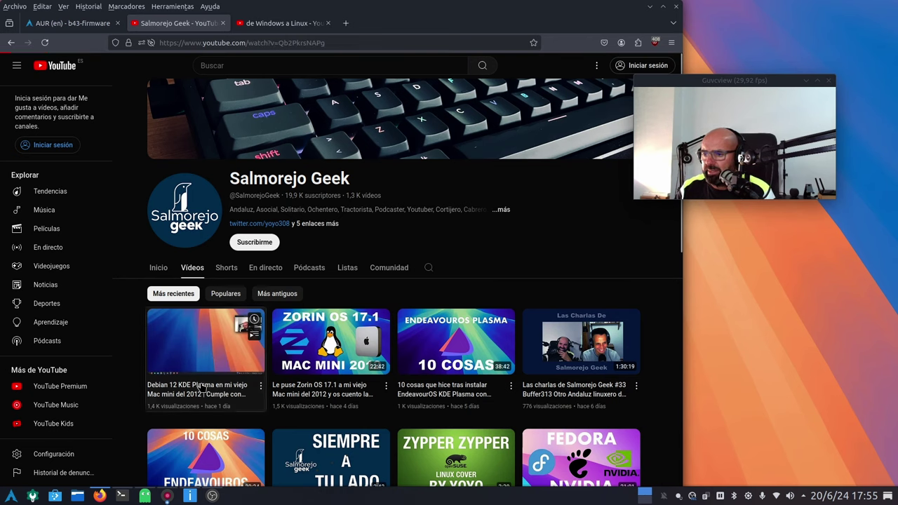
{"action": "left_click", "coordinate": [204, 387]}
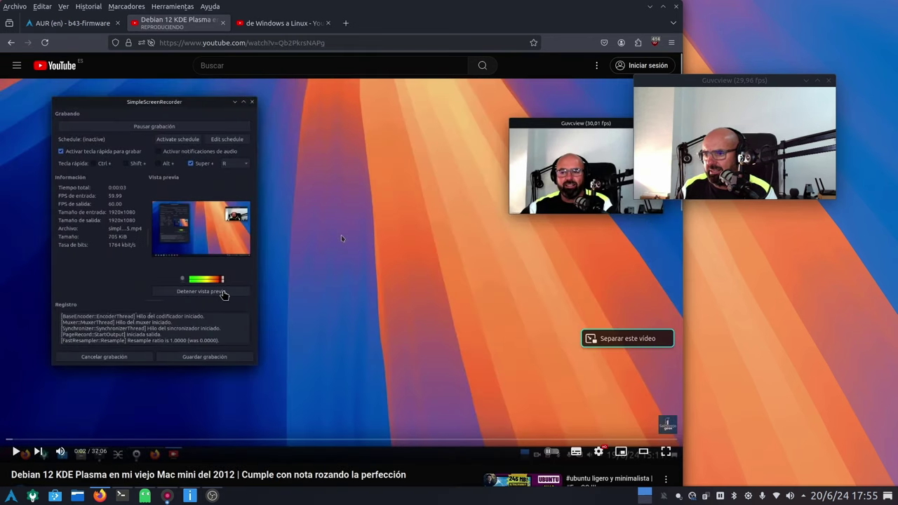
{"action": "scroll", "coordinate": [341, 235], "scroll_direction": "down", "scroll_amount": 5}
{"action": "scroll", "coordinate": [218, 288], "scroll_direction": "down", "scroll_amount": 10}
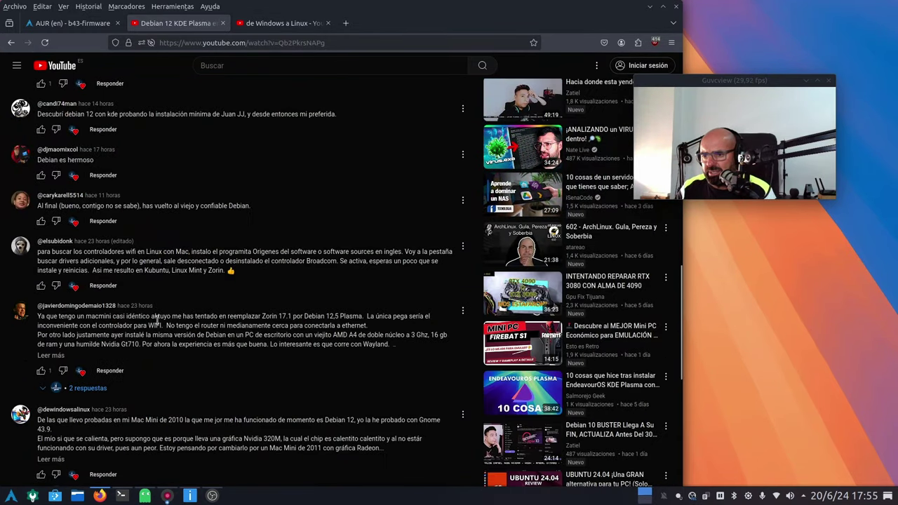
{"action": "scroll", "coordinate": [157, 319], "scroll_direction": "down", "scroll_amount": 7}
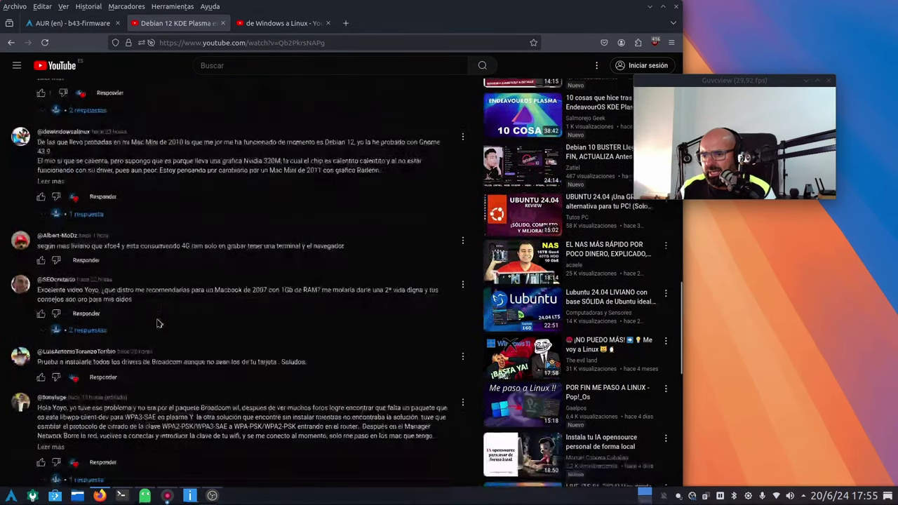
{"action": "scroll", "coordinate": [158, 324], "scroll_direction": "down", "scroll_amount": 5}
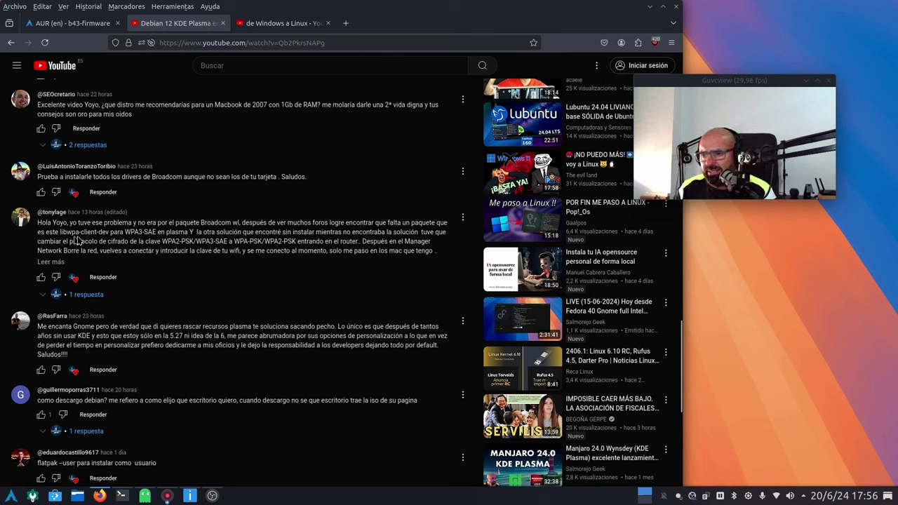
Read the Broadcom Wi-Fi comment, highlighting libwpa-client-dev and the WPA2-PSK/WPA3-SAE to WPA-PSK/WPA2-PSK router change.
{"action": "left_click_drag", "start_coordinate": [109, 232], "coordinate": [62, 230]}
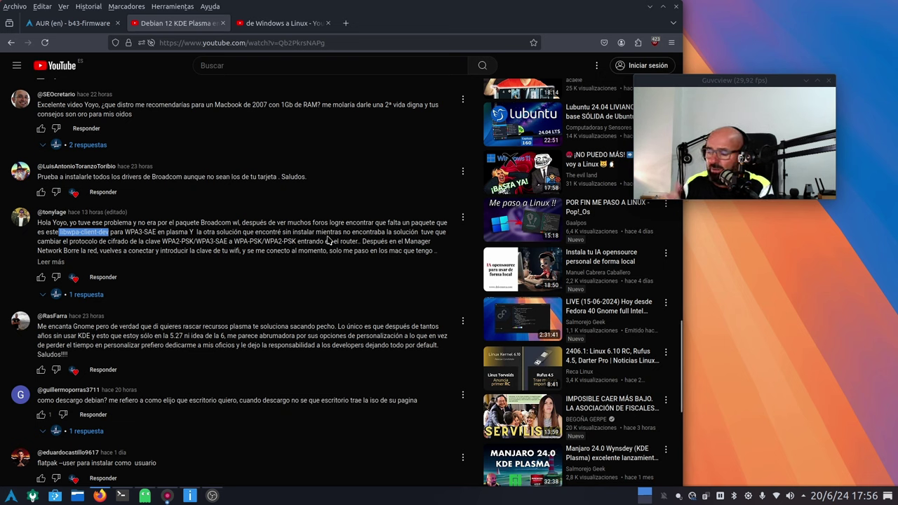
{"action": "left_click", "coordinate": [186, 284]}
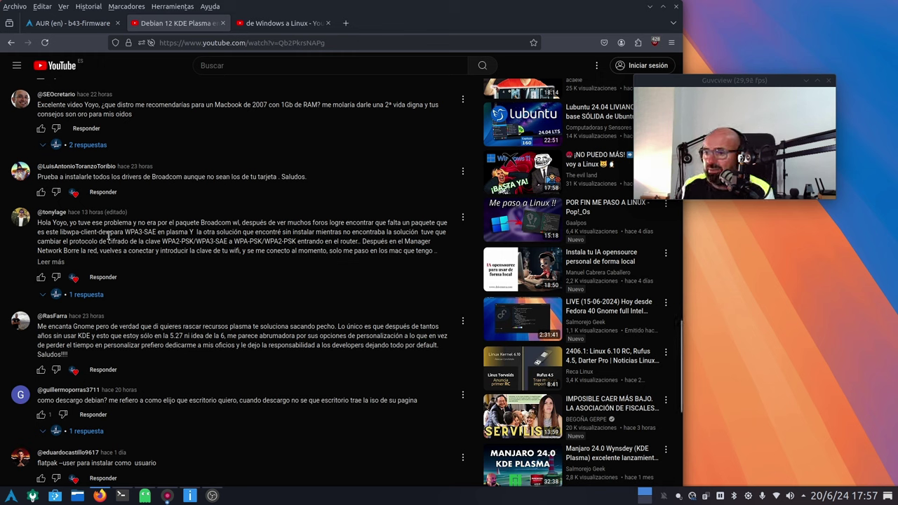
{"action": "left_click_drag", "start_coordinate": [109, 235], "coordinate": [60, 233]}
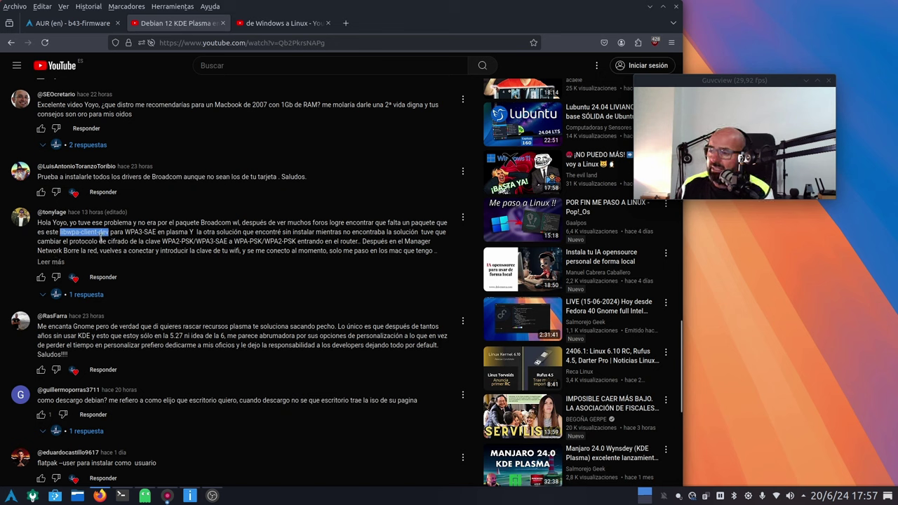
{"action": "left_click", "coordinate": [218, 266]}
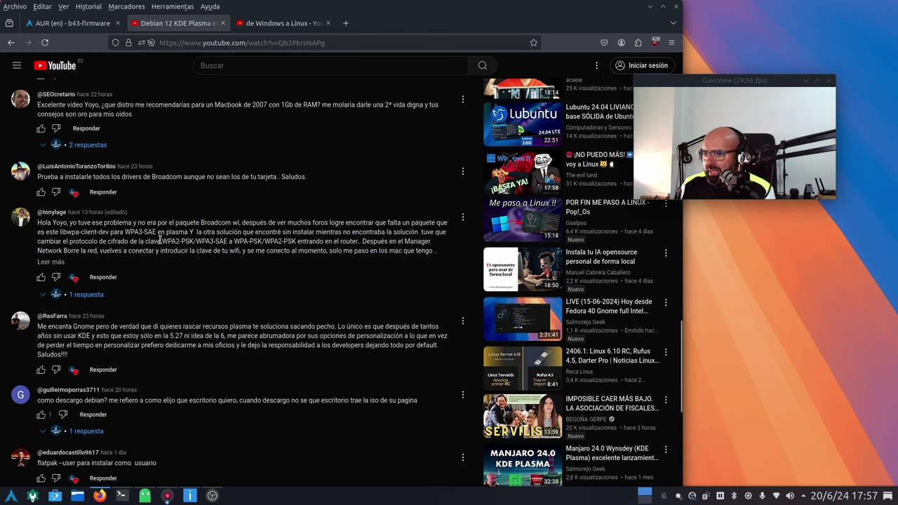
{"action": "left_click_drag", "start_coordinate": [160, 240], "coordinate": [351, 241]}
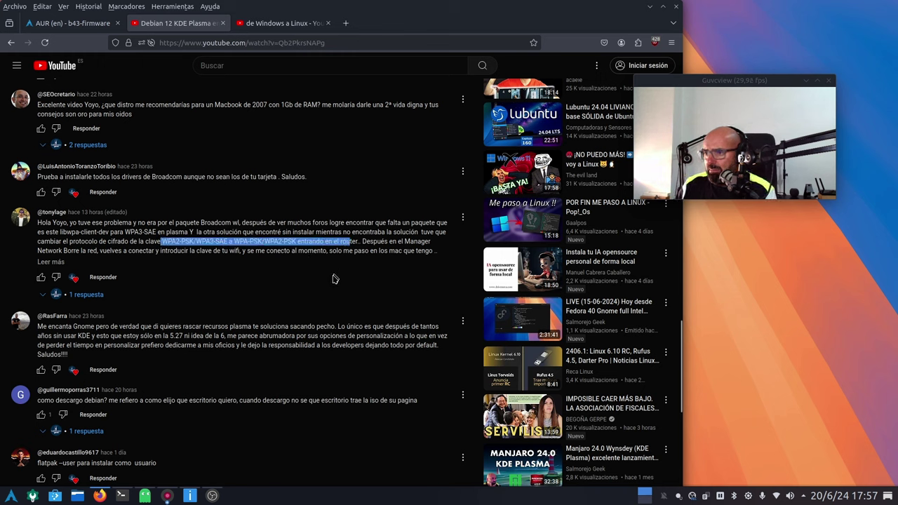
{"action": "left_click", "coordinate": [335, 279]}
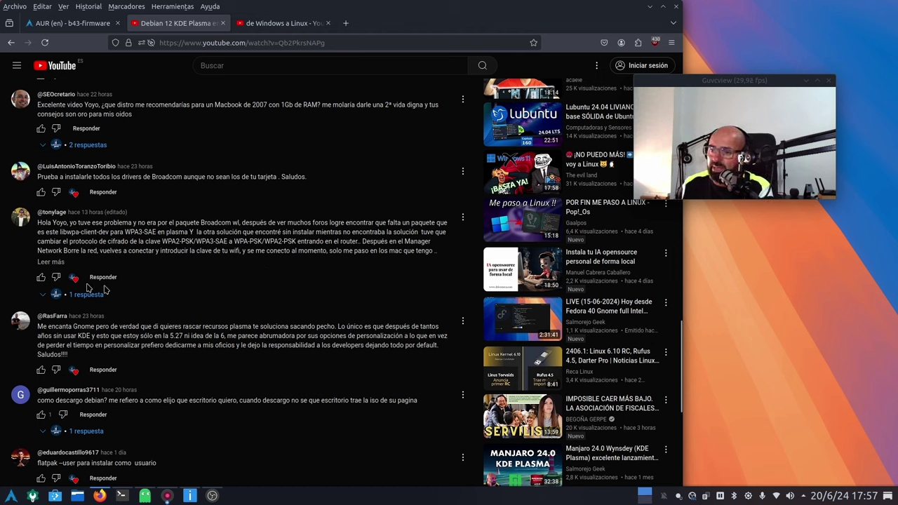
Expand the full Wi-Fi comment, highlight its mention of the 5Ghz network, and minimize Firefox.
{"action": "left_click", "coordinate": [52, 261]}
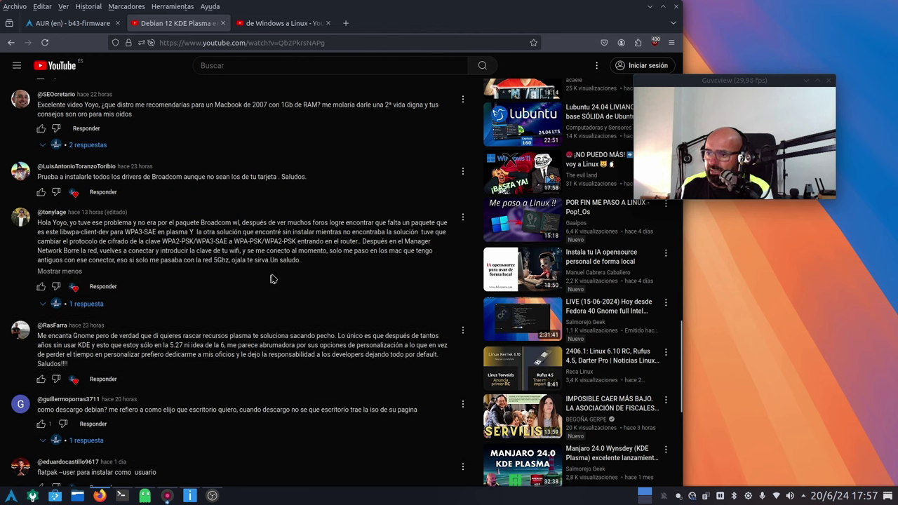
{"action": "left_click_drag", "start_coordinate": [228, 259], "coordinate": [203, 259]}
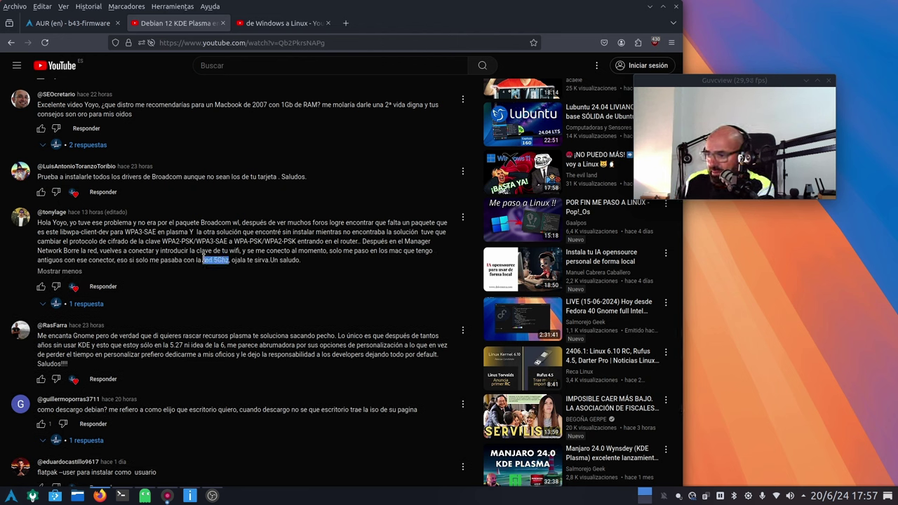
{"action": "left_click", "coordinate": [197, 274]}
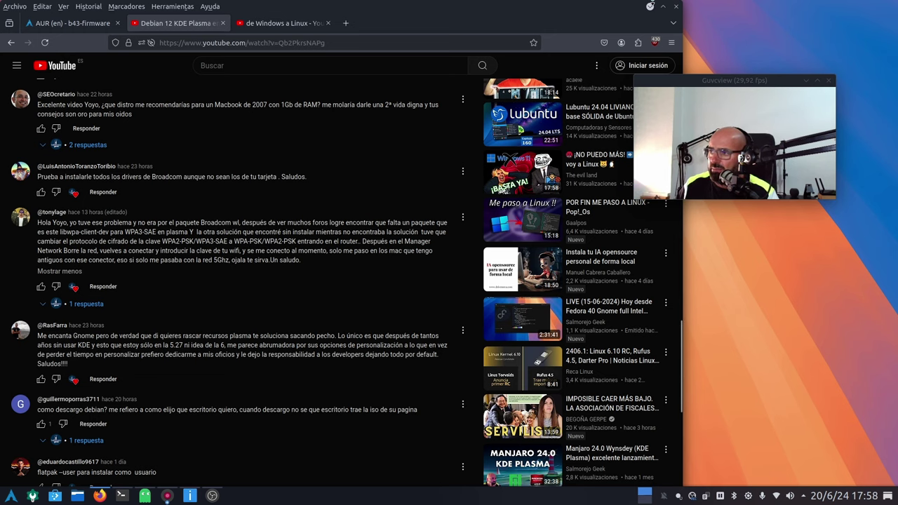
{"action": "left_click", "coordinate": [650, 6]}
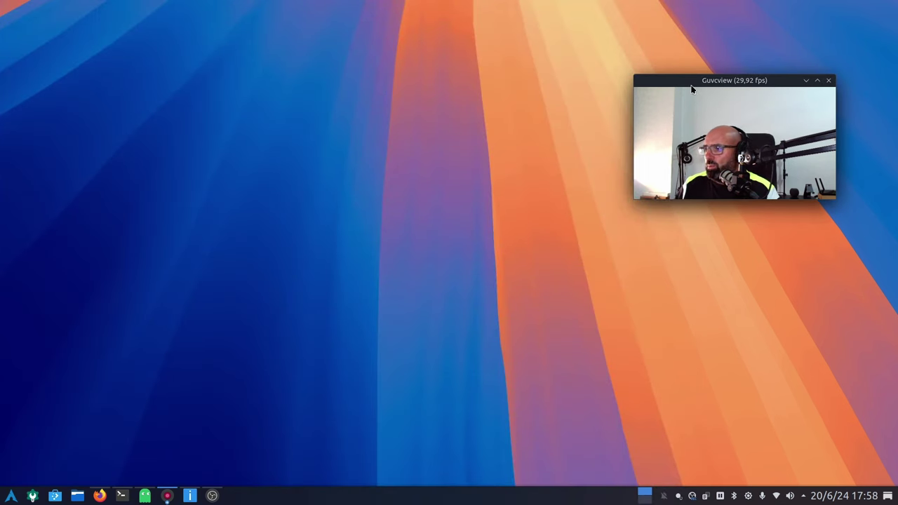
Shift the Guvcview window slightly and open the Info Center's system overview, closing the System Settings window opened on the way.
{"action": "left_click_drag", "start_coordinate": [645, 83], "coordinate": [653, 86]}
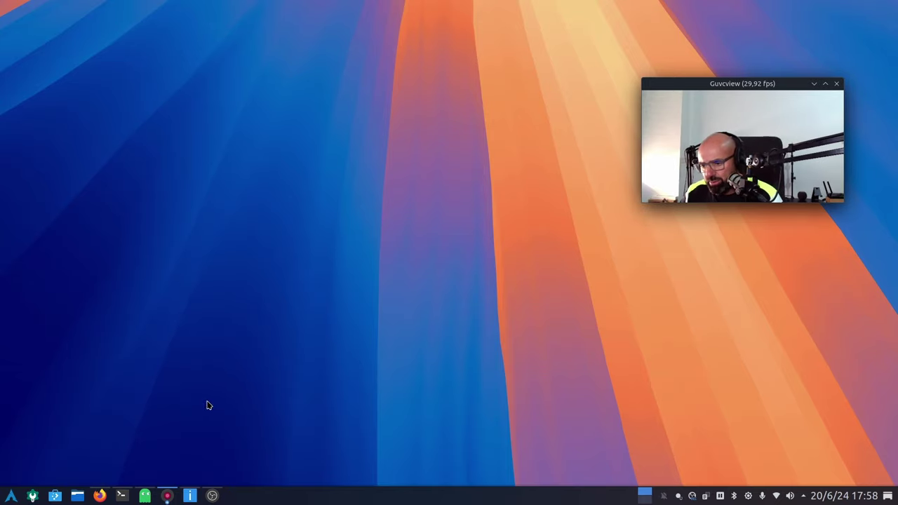
{"action": "left_click", "coordinate": [32, 496]}
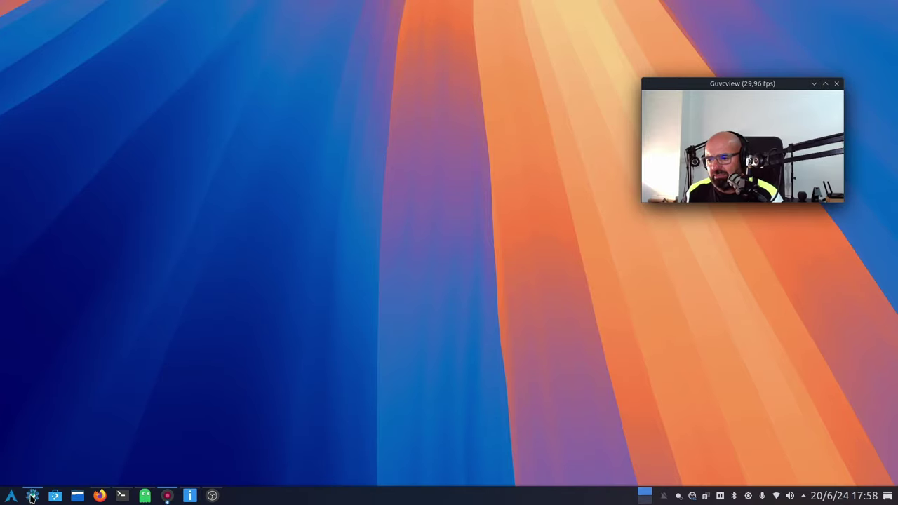
{"action": "left_click", "coordinate": [788, 31]}
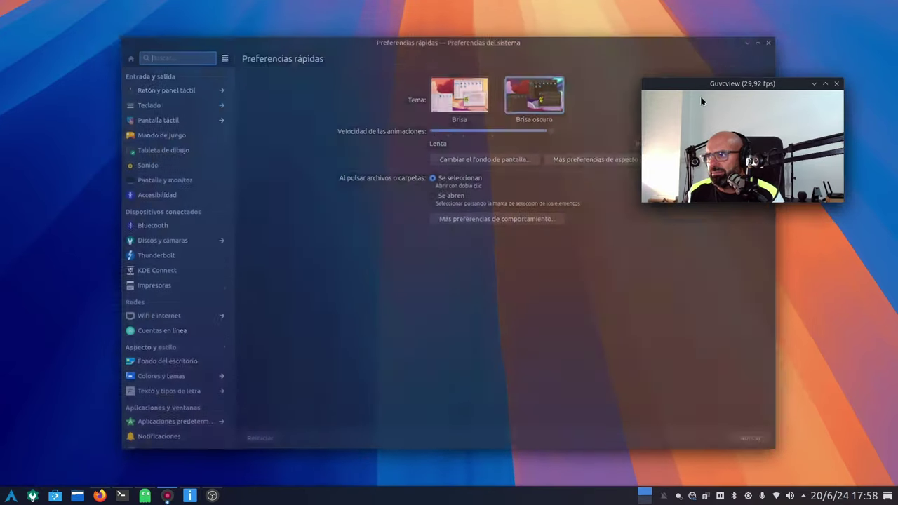
{"action": "left_click", "coordinate": [189, 495]}
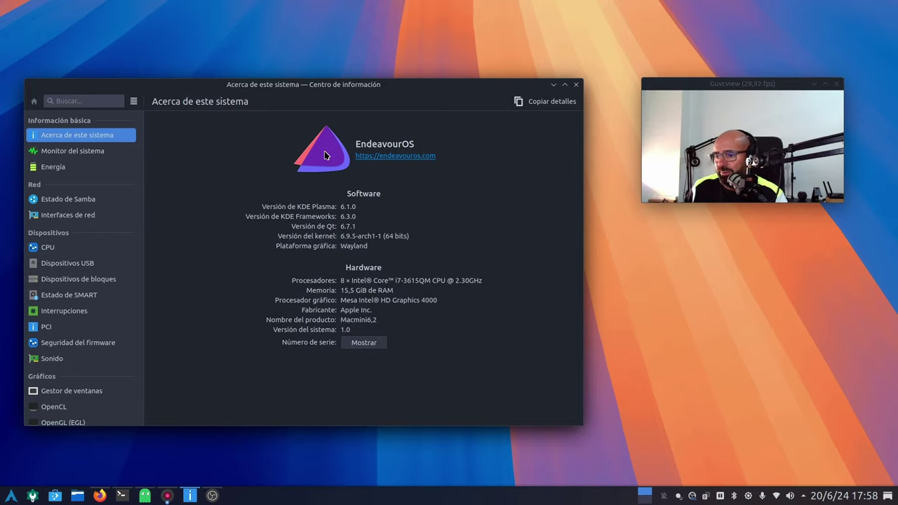
Check the CPU load and temperatures in Konsole's btop and htop sessions, keeping the Guvcview window clear of the readings, and minimize Konsole.
{"action": "left_click", "coordinate": [129, 496]}
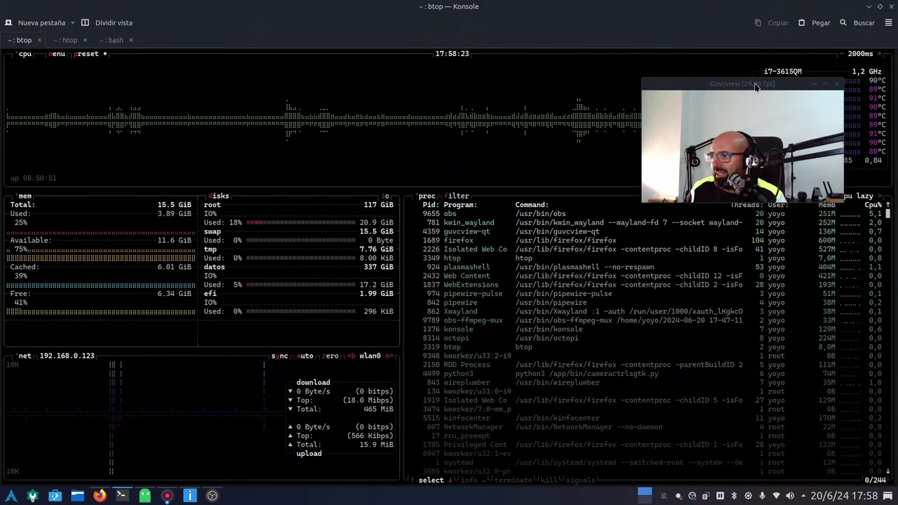
{"action": "left_click_drag", "start_coordinate": [756, 85], "coordinate": [755, 268]}
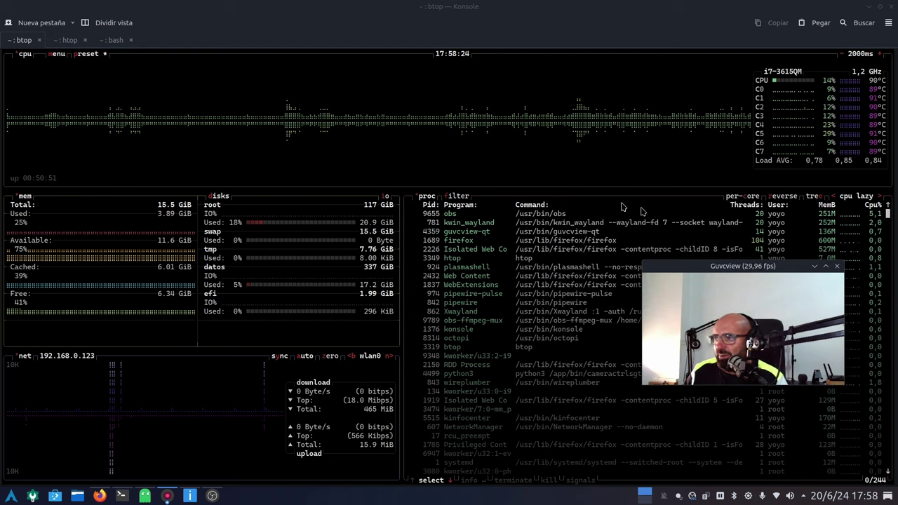
{"action": "left_click", "coordinate": [66, 40]}
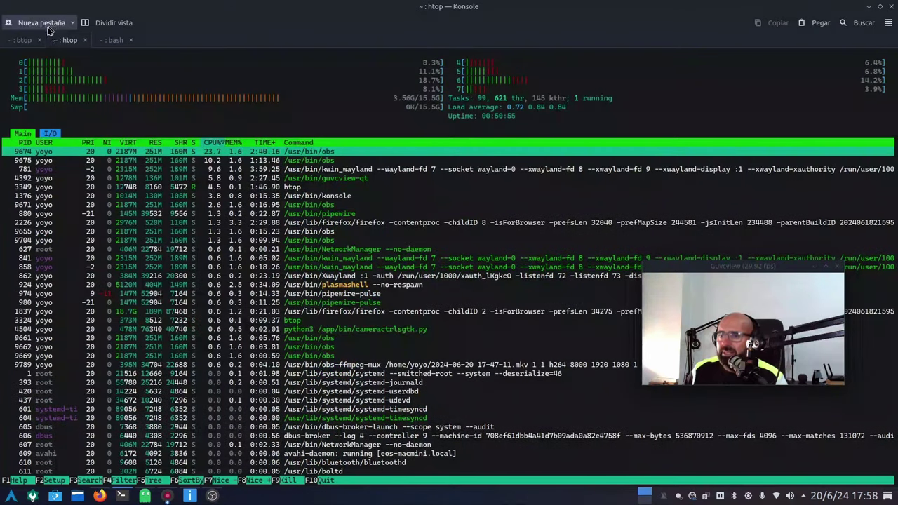
{"action": "left_click", "coordinate": [21, 42]}
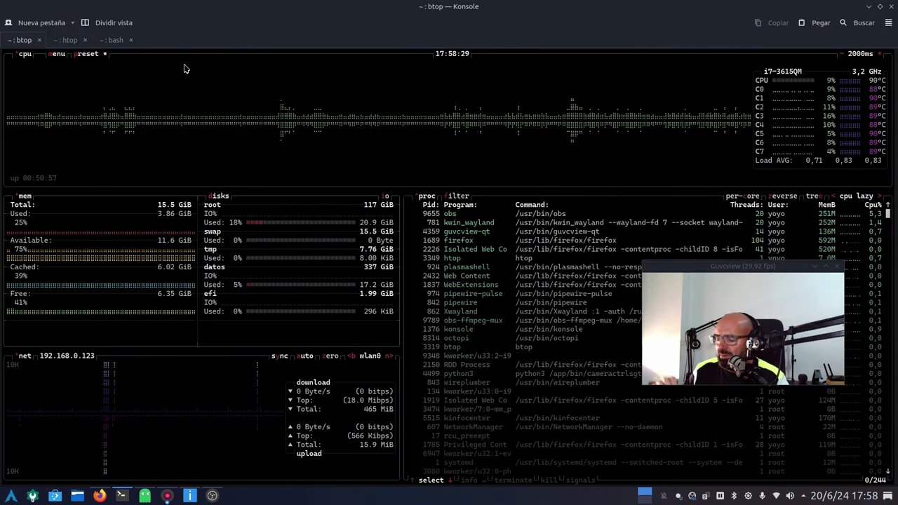
{"action": "left_click", "coordinate": [868, 7]}
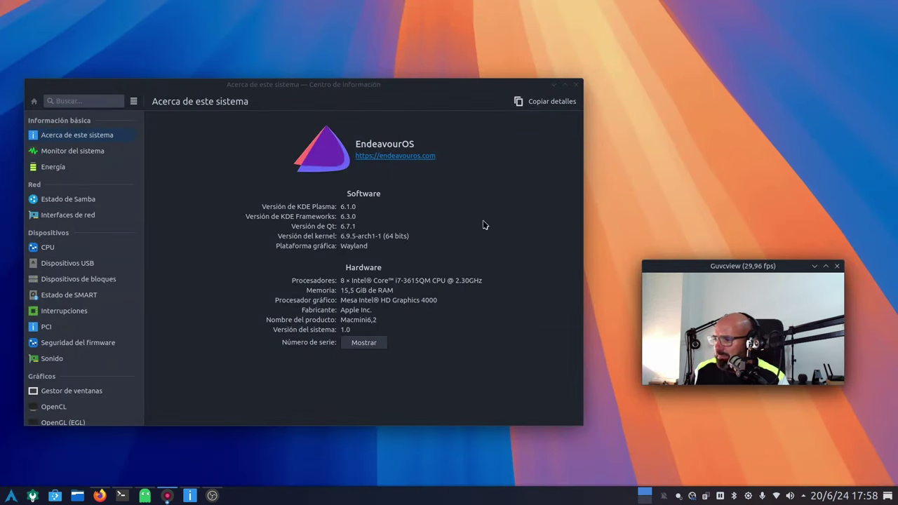
{"action": "left_click_drag", "start_coordinate": [729, 268], "coordinate": [740, 46]}
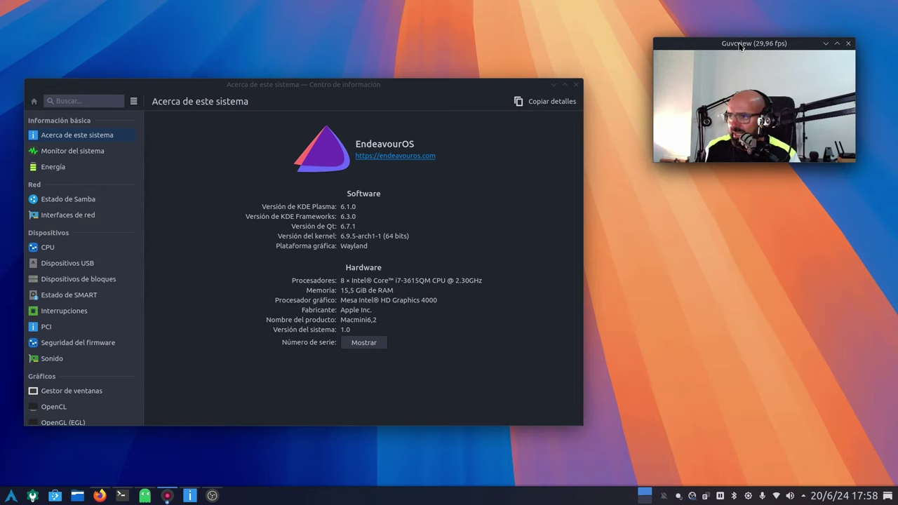
Open the sound volume applet and review how it names the playback and recording devices.
{"action": "left_click", "coordinate": [790, 496]}
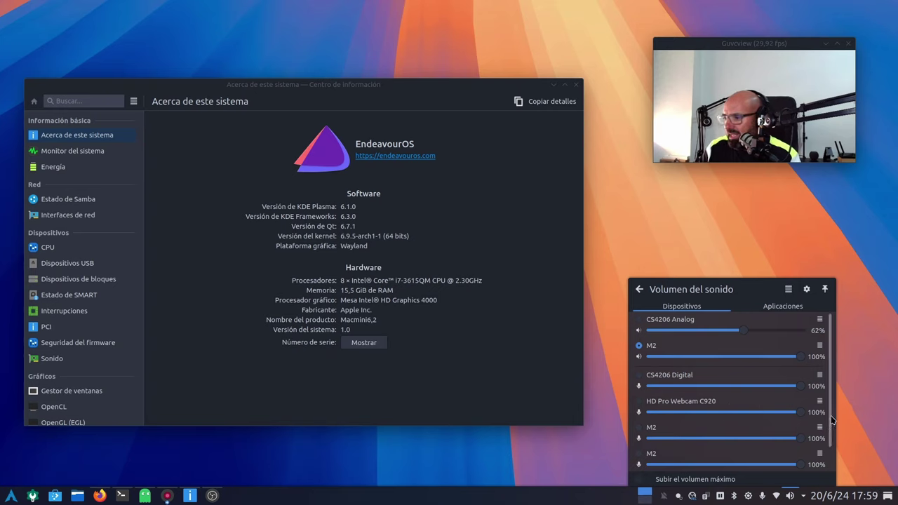
{"action": "scroll", "coordinate": [832, 419], "scroll_direction": "down", "scroll_amount": 1}
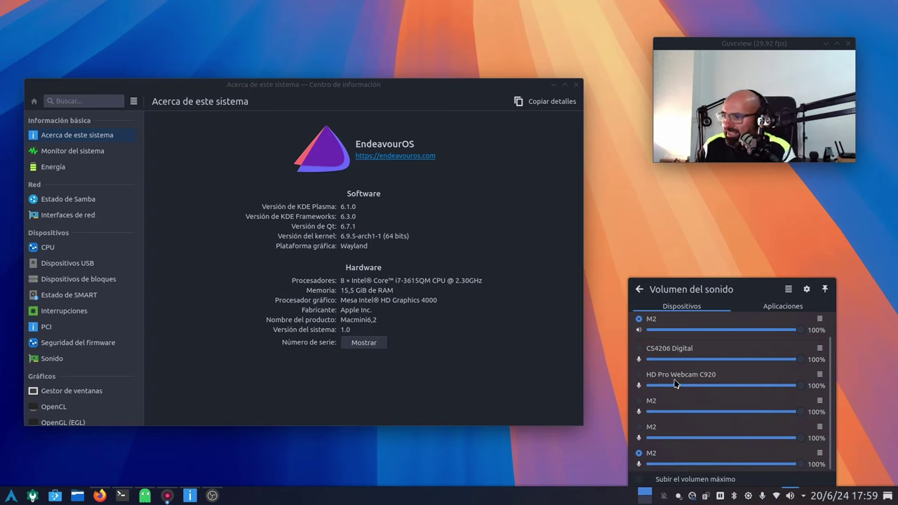
{"action": "scroll", "coordinate": [679, 365], "scroll_direction": "up", "scroll_amount": 1}
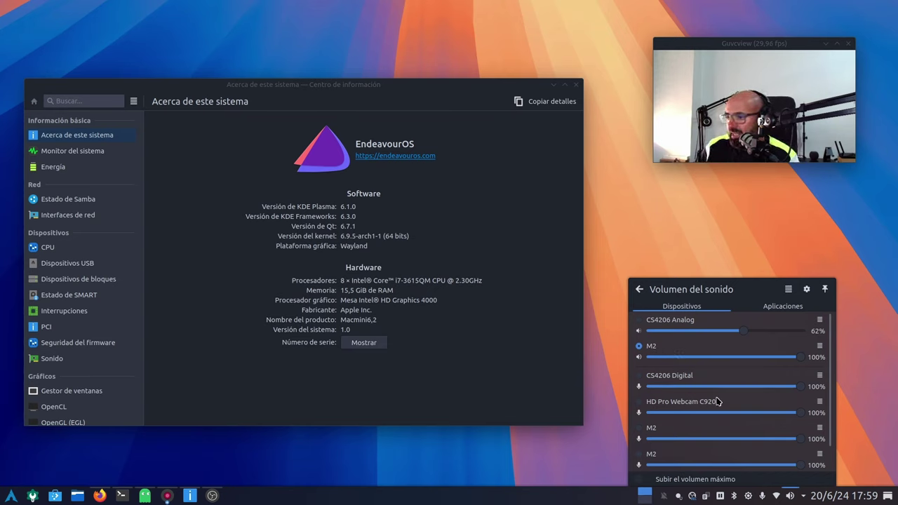
{"action": "scroll", "coordinate": [740, 423], "scroll_direction": "down", "scroll_amount": 1}
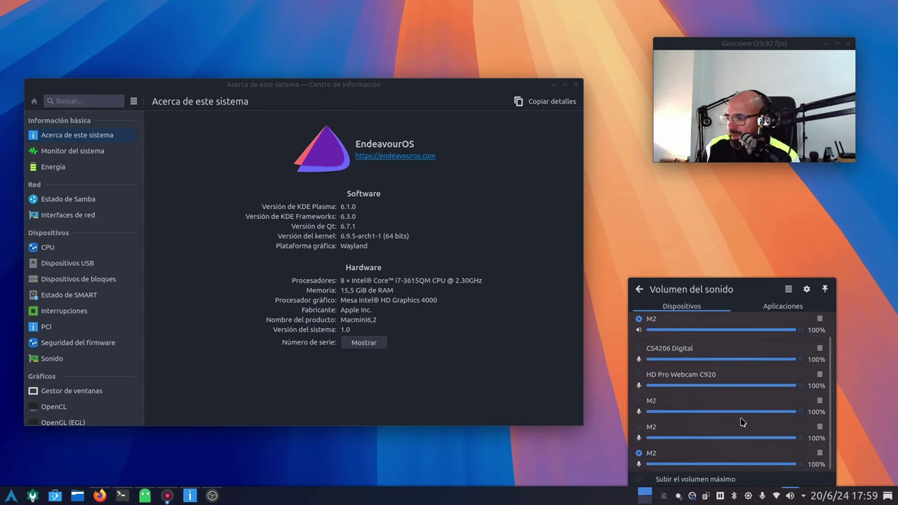
{"action": "scroll", "coordinate": [698, 435], "scroll_direction": "up", "scroll_amount": 1}
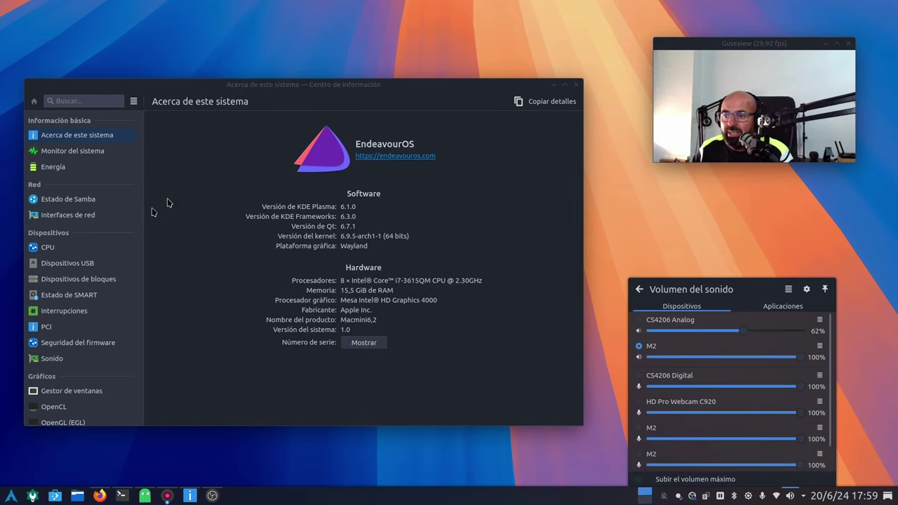
Minimize the Info Center, open the Sonido page in System Settings, and resize and place its window beside the Guvcview window.
{"action": "left_click", "coordinate": [554, 85]}
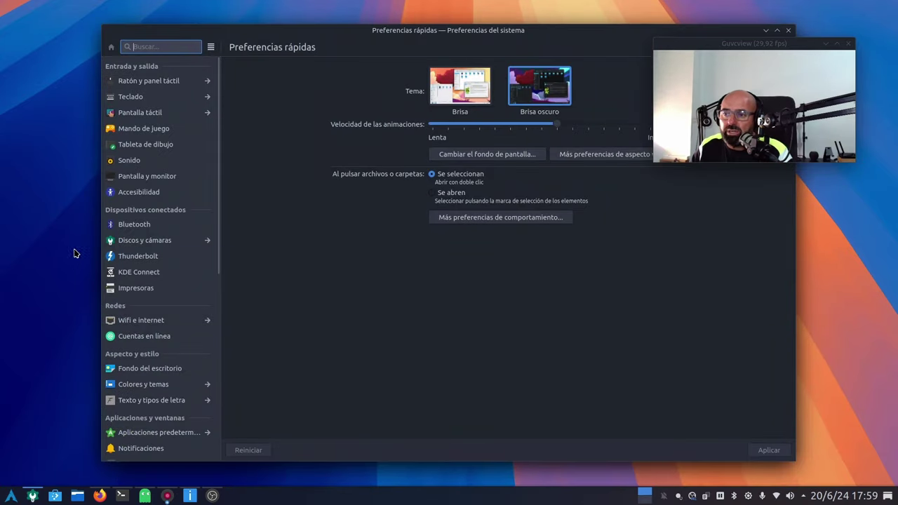
{"action": "left_click", "coordinate": [150, 160]}
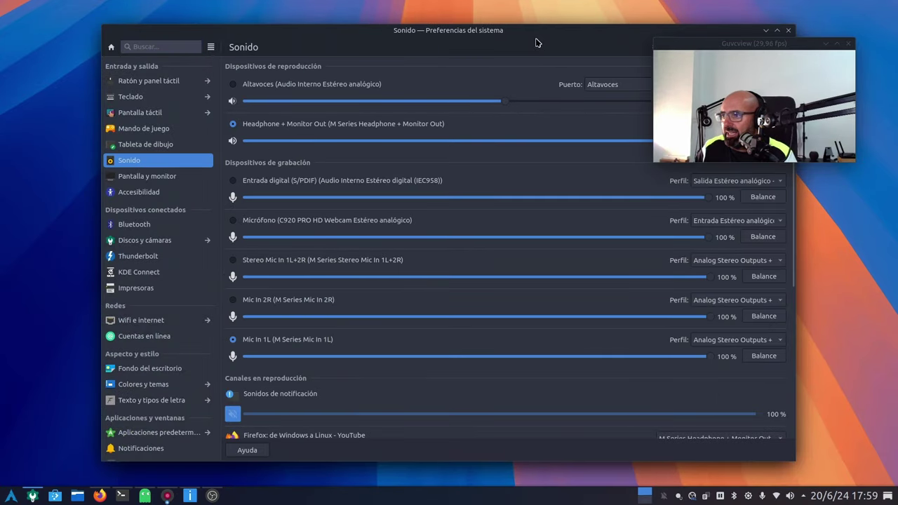
{"action": "left_click_drag", "start_coordinate": [536, 33], "coordinate": [441, 35]}
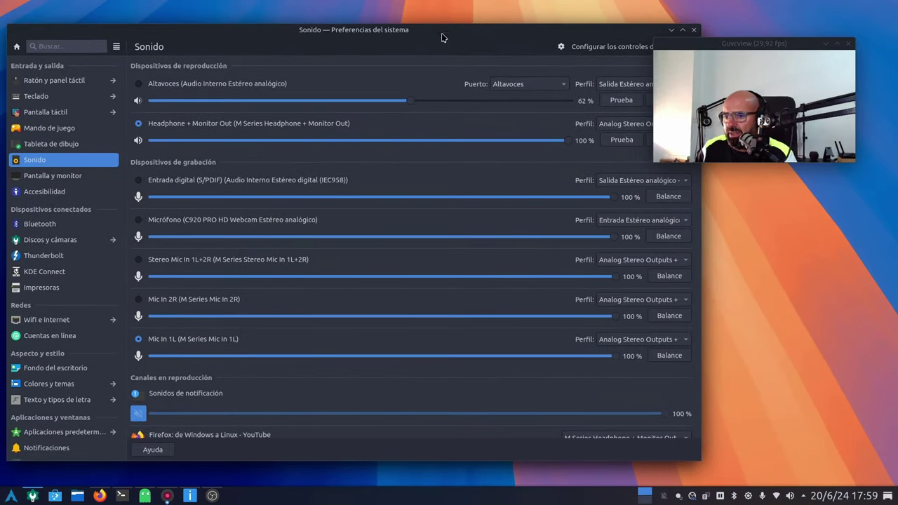
{"action": "left_click_drag", "start_coordinate": [701, 463], "coordinate": [638, 486]}
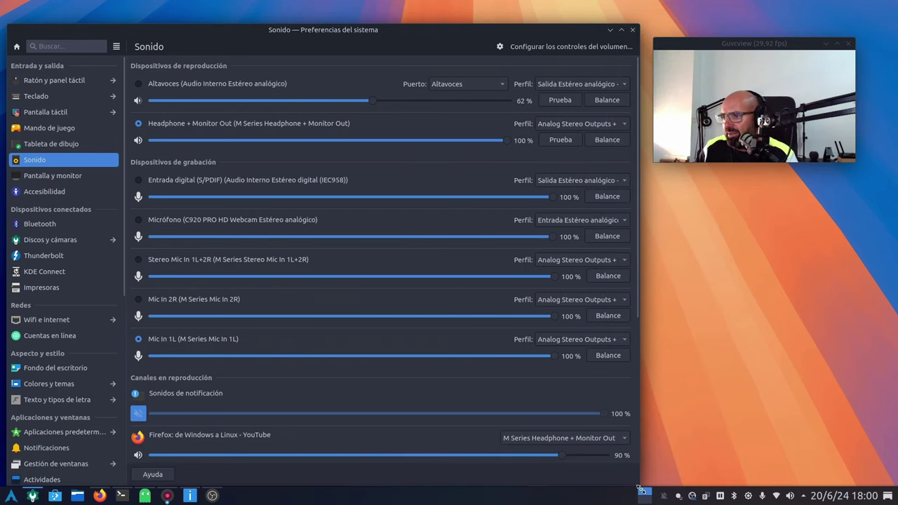
{"action": "left_click_drag", "start_coordinate": [349, 44], "coordinate": [361, 30]}
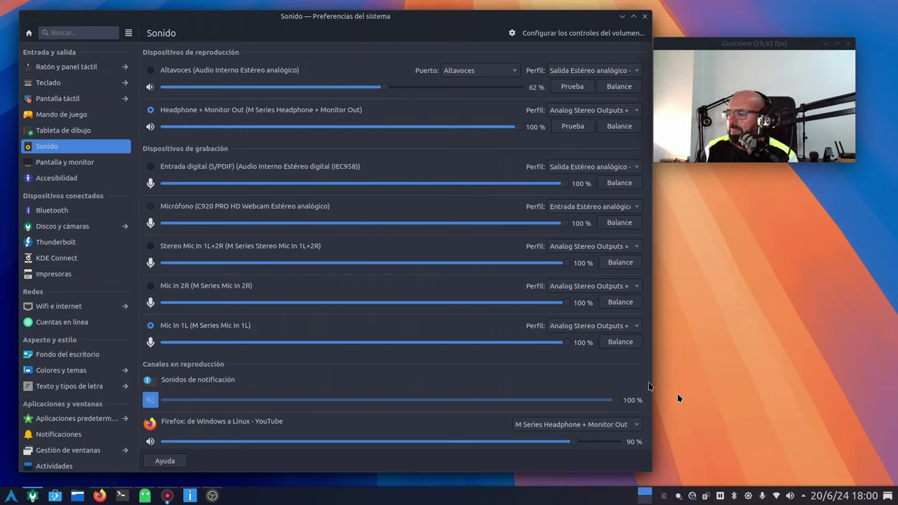
Compare the device names in the volume applet with those on the Sonido page, and minimize System Settings.
{"action": "left_click", "coordinate": [789, 496]}
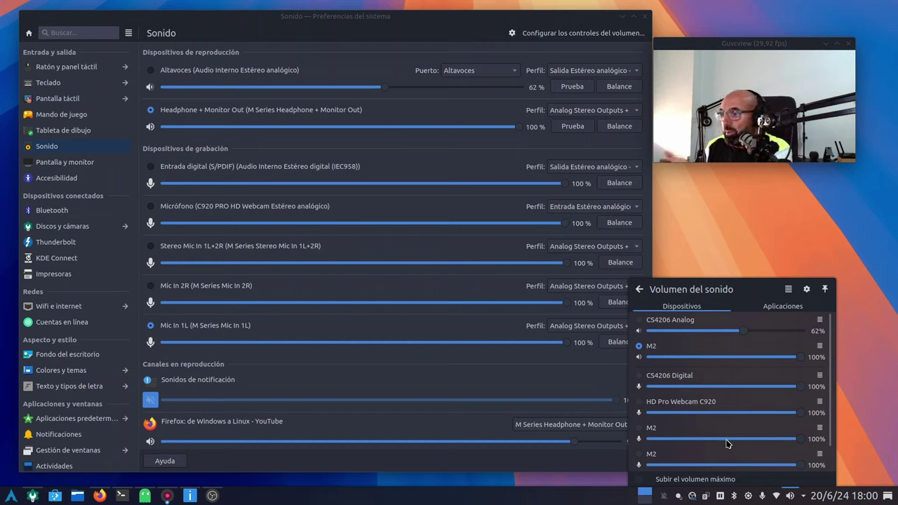
{"action": "left_click", "coordinate": [352, 26]}
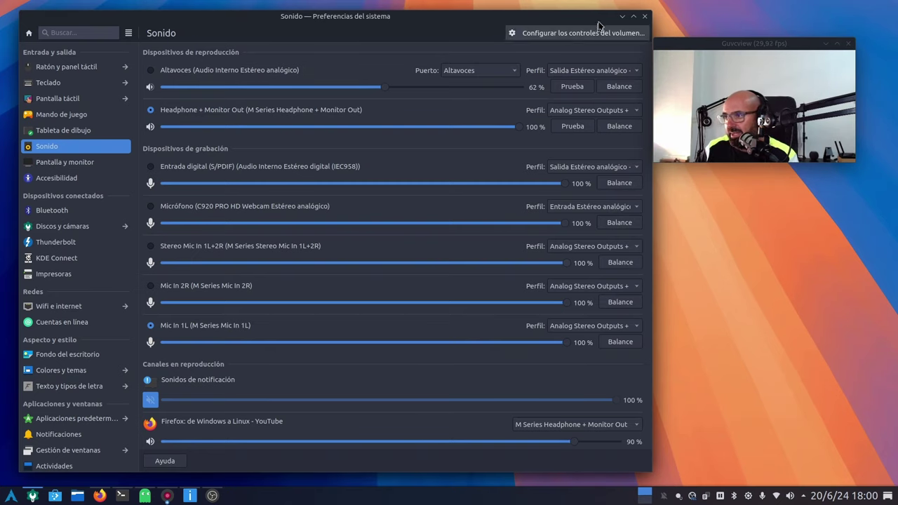
{"action": "left_click", "coordinate": [622, 16]}
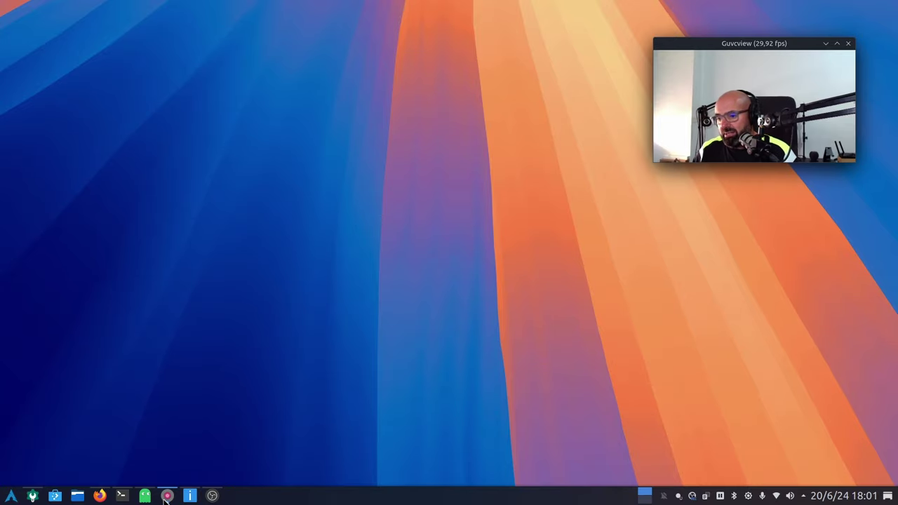
Bring the Info Center's system overview back up to review the software and hardware details.
{"action": "mouse_move", "coordinate": [170, 497]}
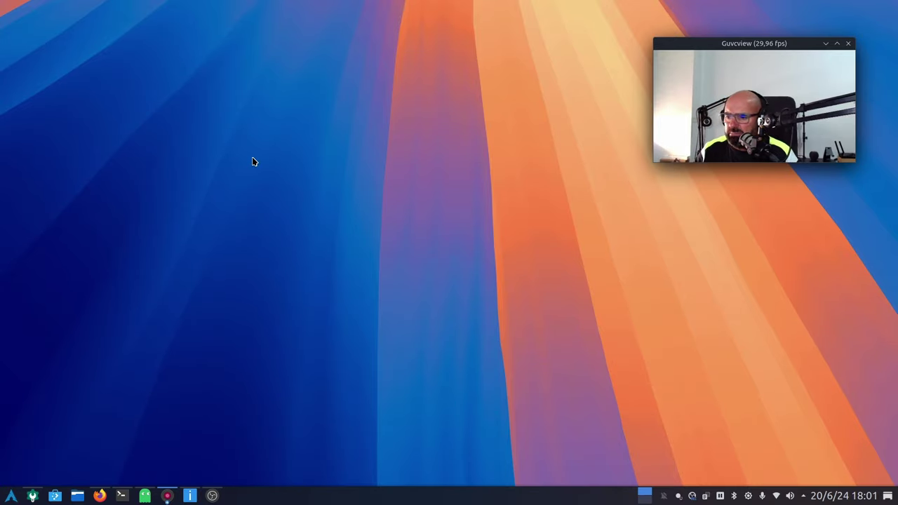
{"action": "left_click", "coordinate": [189, 496]}
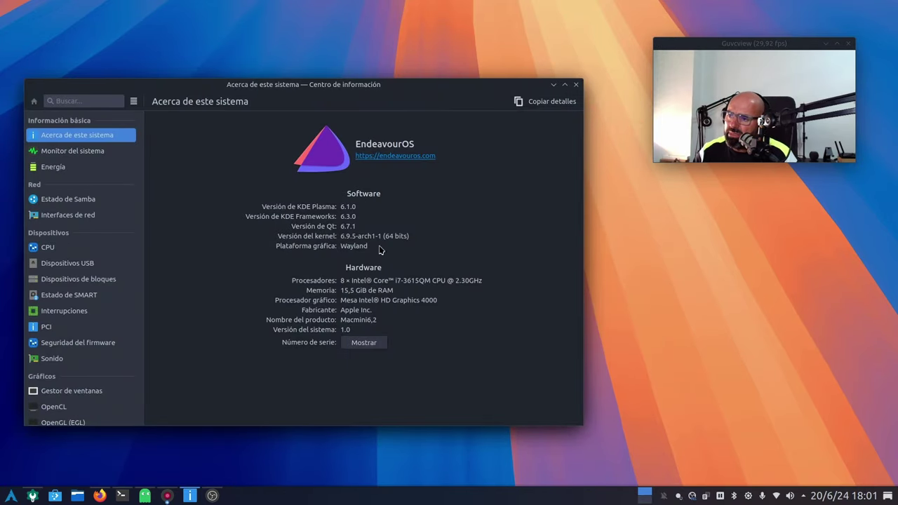
Minimize the Info Center and bring up the OBS window to check the recording's status and CPU use.
{"action": "left_click", "coordinate": [553, 84]}
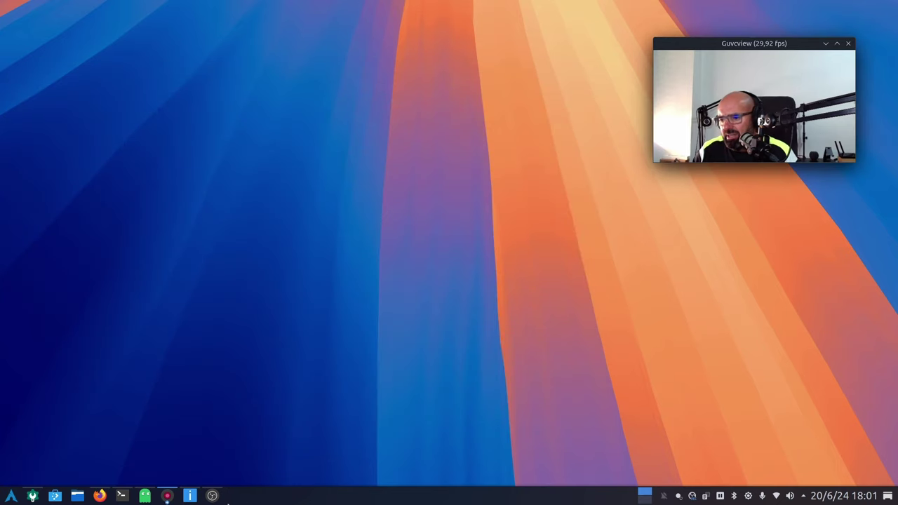
{"action": "left_click", "coordinate": [212, 495]}
{"action": "left_click_drag", "start_coordinate": [287, 40], "coordinate": [309, 38]}
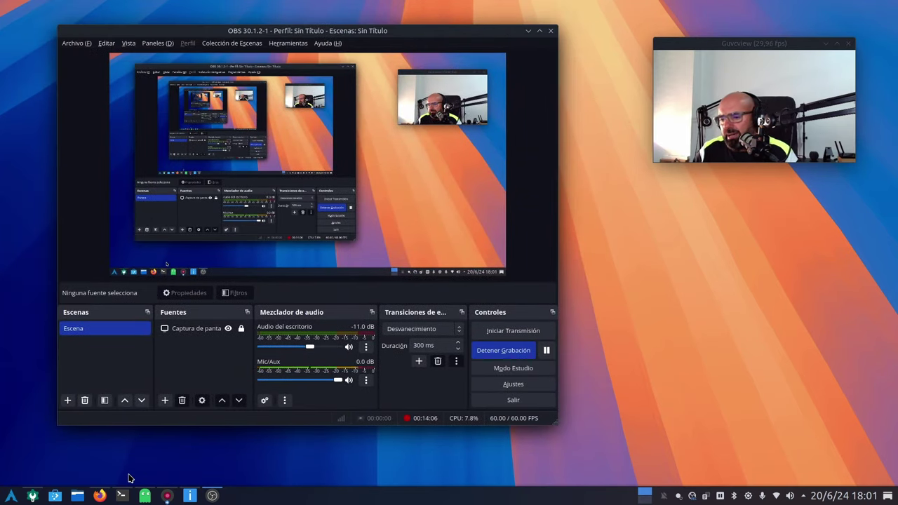
Switch to Konsole, move the Guvcview window off btop's CPU temperature readout, and compare the system load in btop and htop.
{"action": "left_click", "coordinate": [122, 495]}
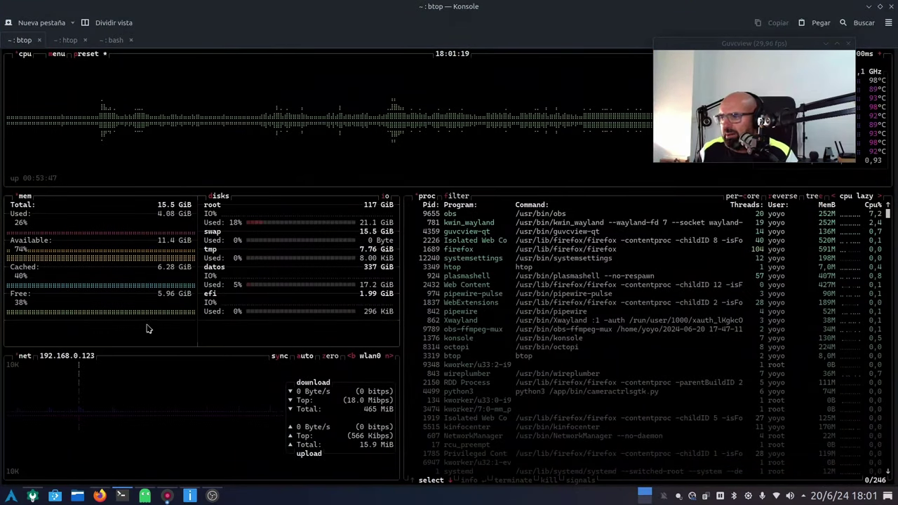
{"action": "left_click_drag", "start_coordinate": [751, 45], "coordinate": [722, 261]}
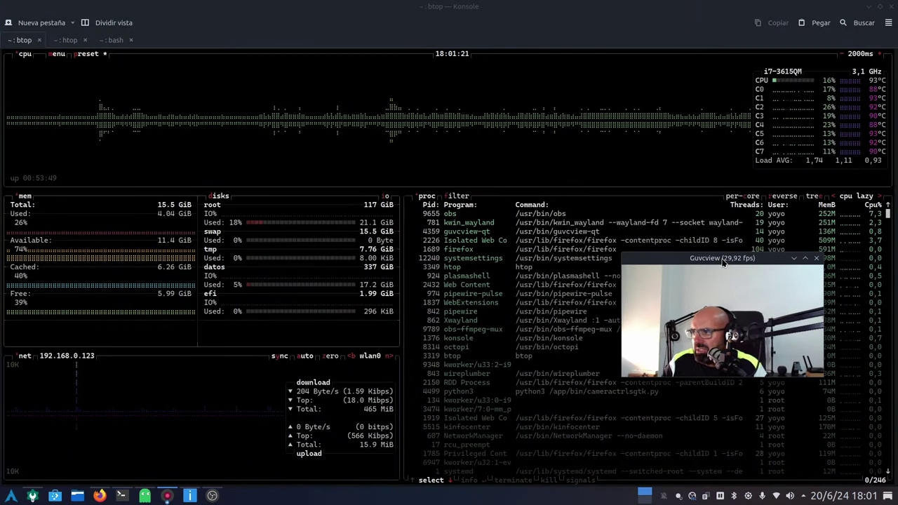
{"action": "left_click", "coordinate": [71, 42]}
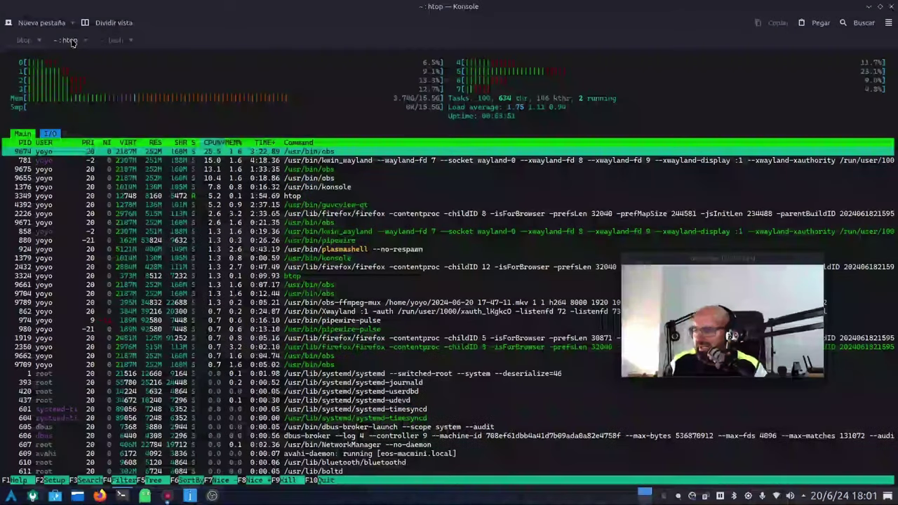
Show OBS over the htop session to check its CPU use while recording, and minimize it again.
{"action": "mouse_move", "coordinate": [195, 498]}
{"action": "left_click", "coordinate": [167, 496]}
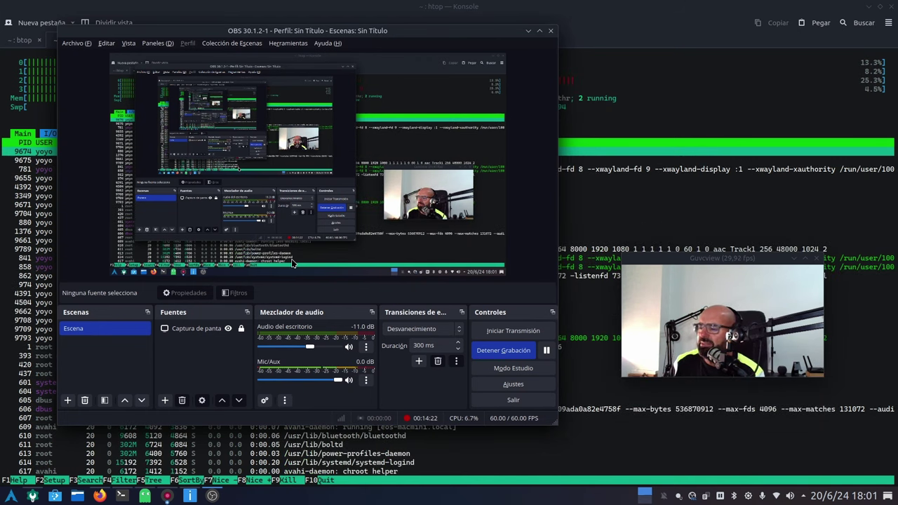
{"action": "left_click", "coordinate": [529, 31]}
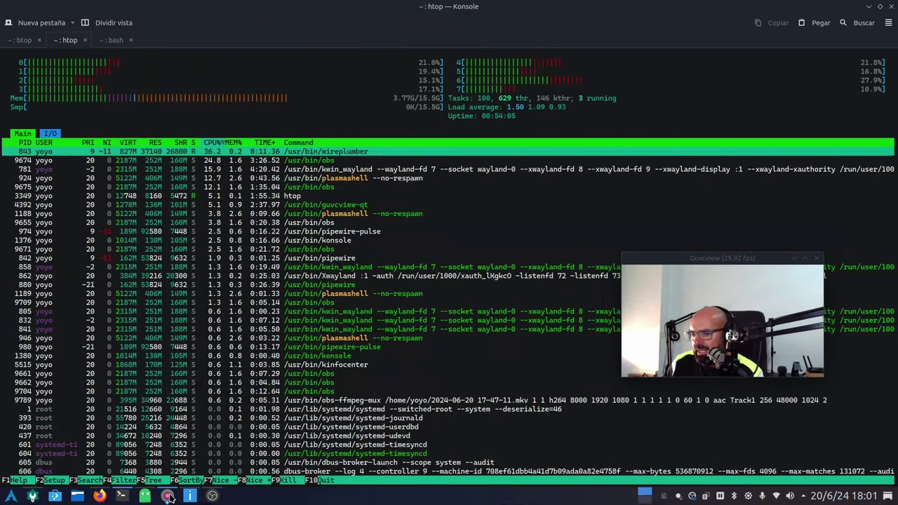
Revisit the Info Center's system overview, clear it and Konsole from the desktop, and bring OBS to the front.
{"action": "left_click", "coordinate": [190, 495]}
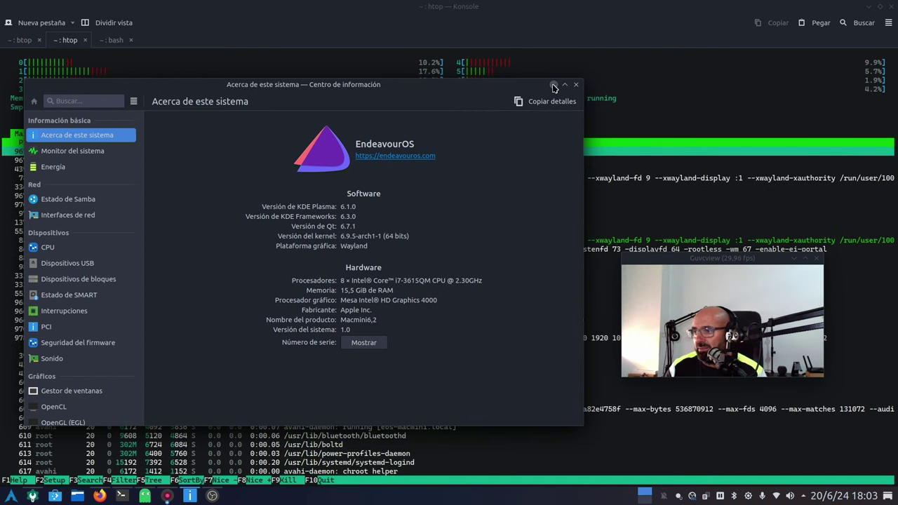
{"action": "left_click", "coordinate": [553, 84]}
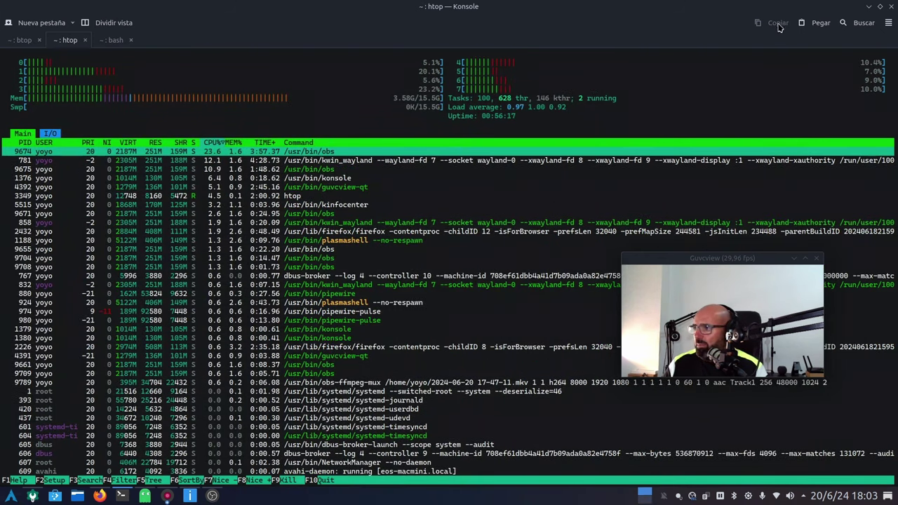
{"action": "left_click", "coordinate": [868, 6]}
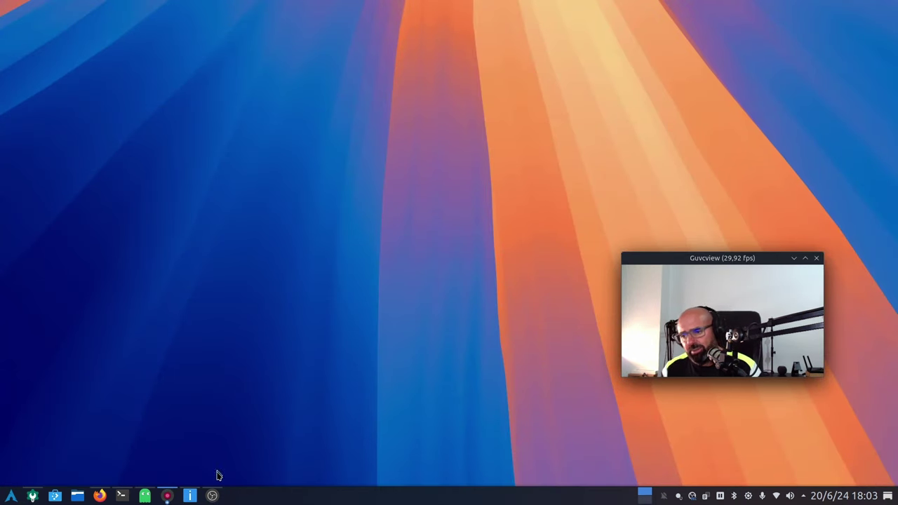
{"action": "left_click", "coordinate": [212, 496]}
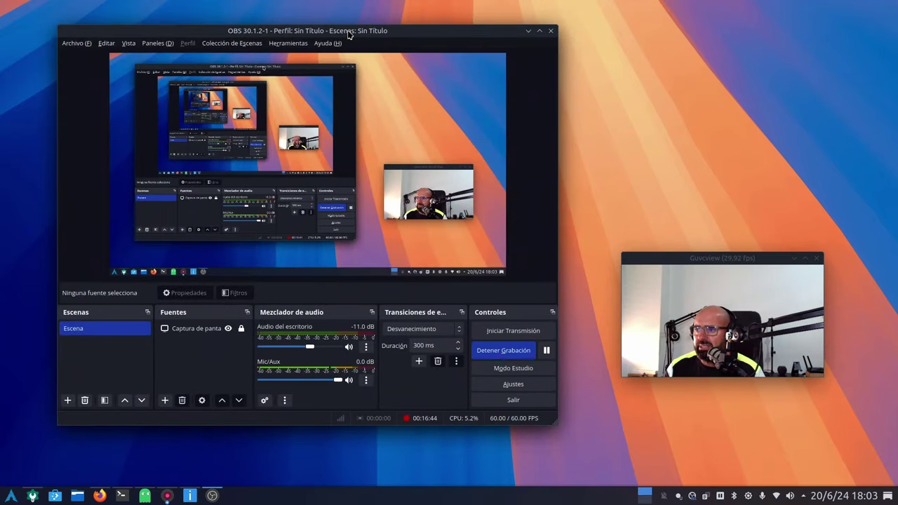